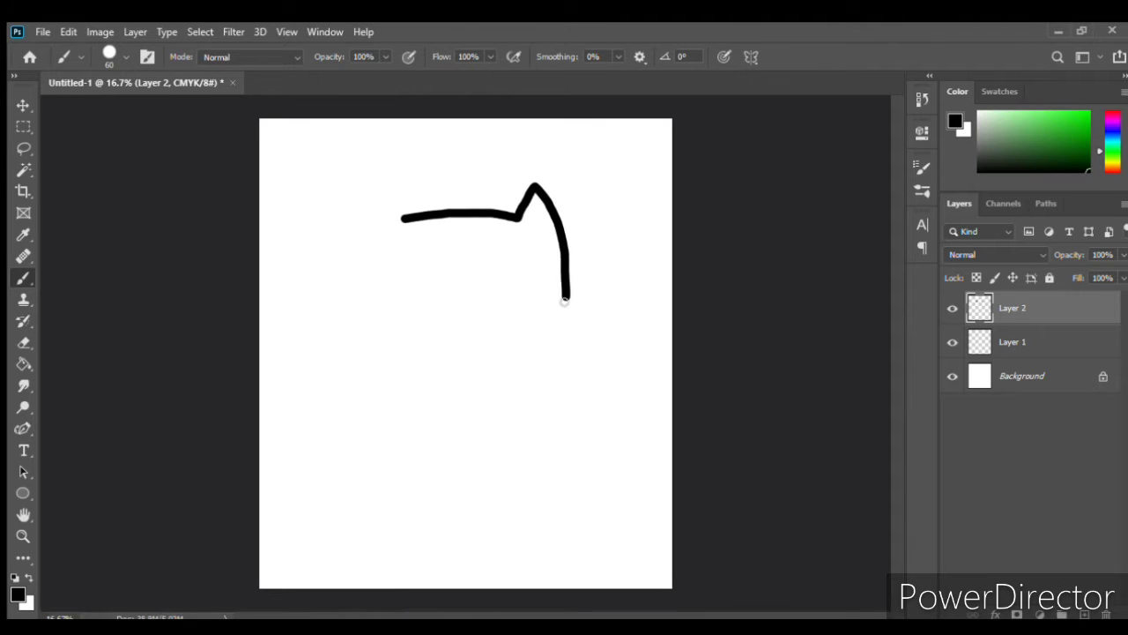
Complete the cat's outline on Layer 2 with the black brush, adding the second ear, both sides, a curled tail tip and rounded bottom
left_click_drag(564, 352, 566, 378)
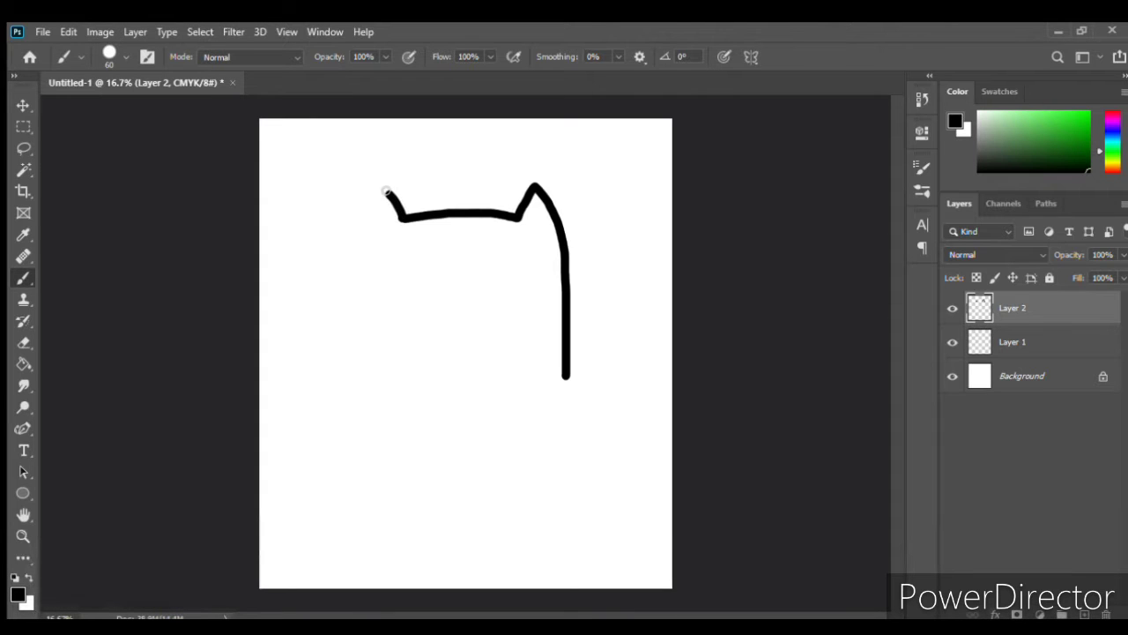
left_click_drag(379, 185, 357, 232)
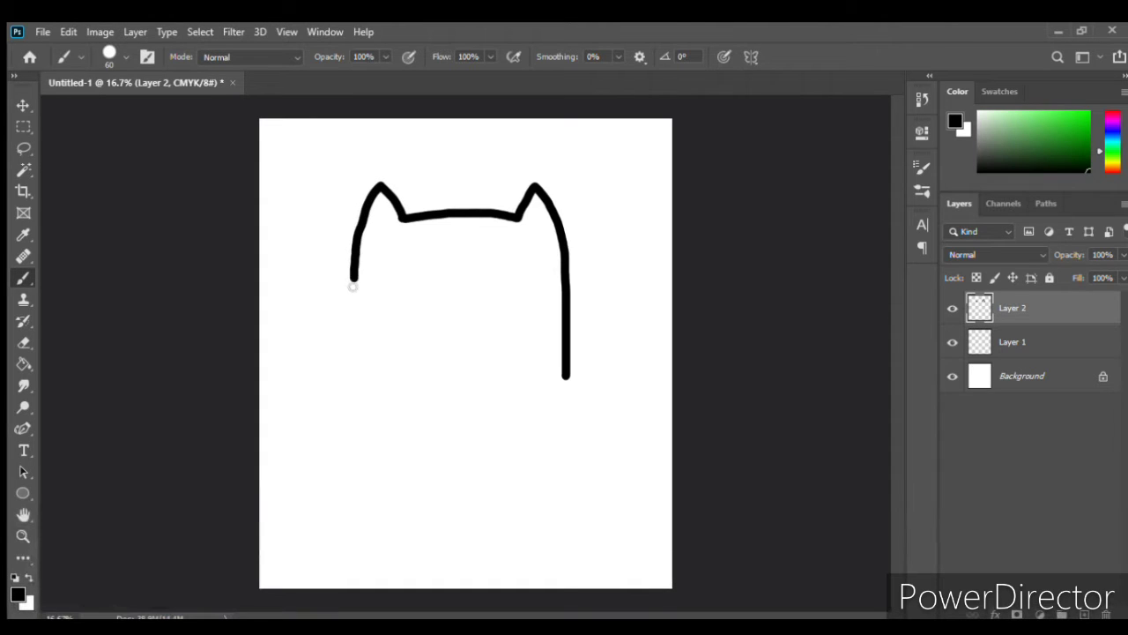
left_click_drag(358, 343, 365, 397)
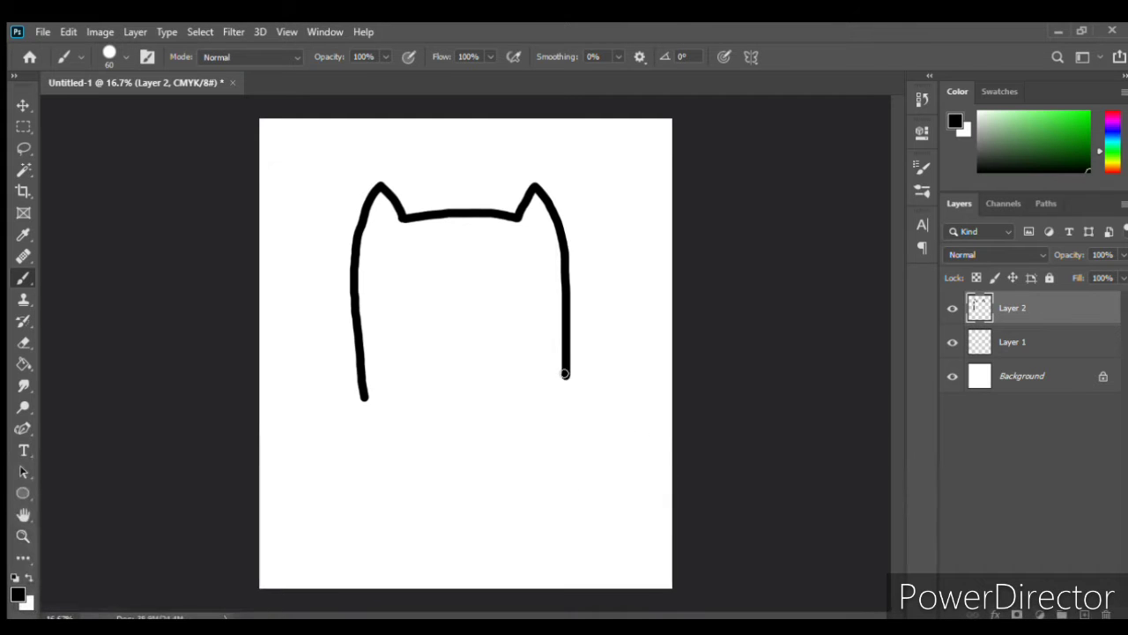
mouse_move(569, 404)
left_mouse_down()
mouse_move(587, 415)
mouse_move(597, 403)
mouse_move(601, 432)
left_mouse_up()
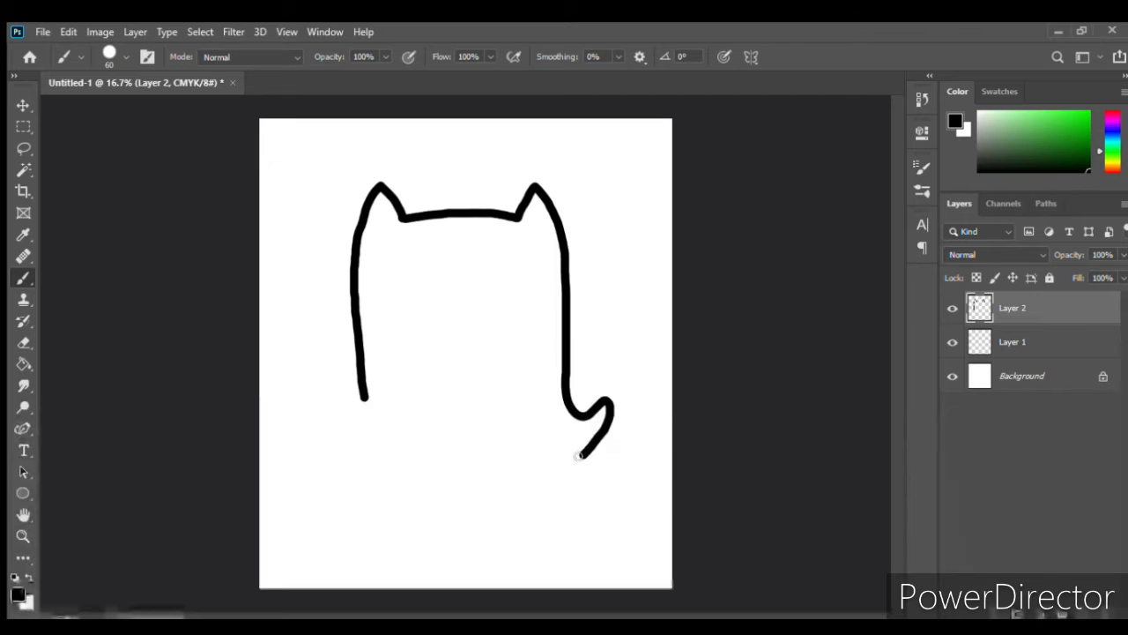
mouse_move(548, 469)
left_mouse_down()
mouse_move(444, 471)
mouse_move(371, 421)
left_mouse_up()
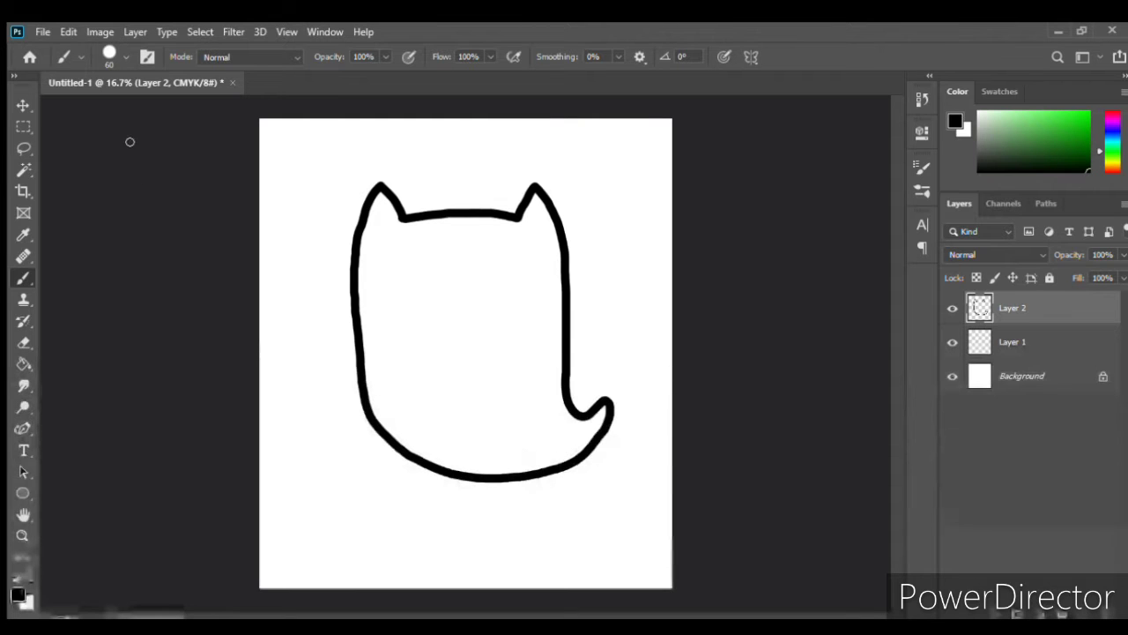
Move the cat outline on Layer 2 horizontally to the left on the canvas, keeping its height
left_click(22, 105)
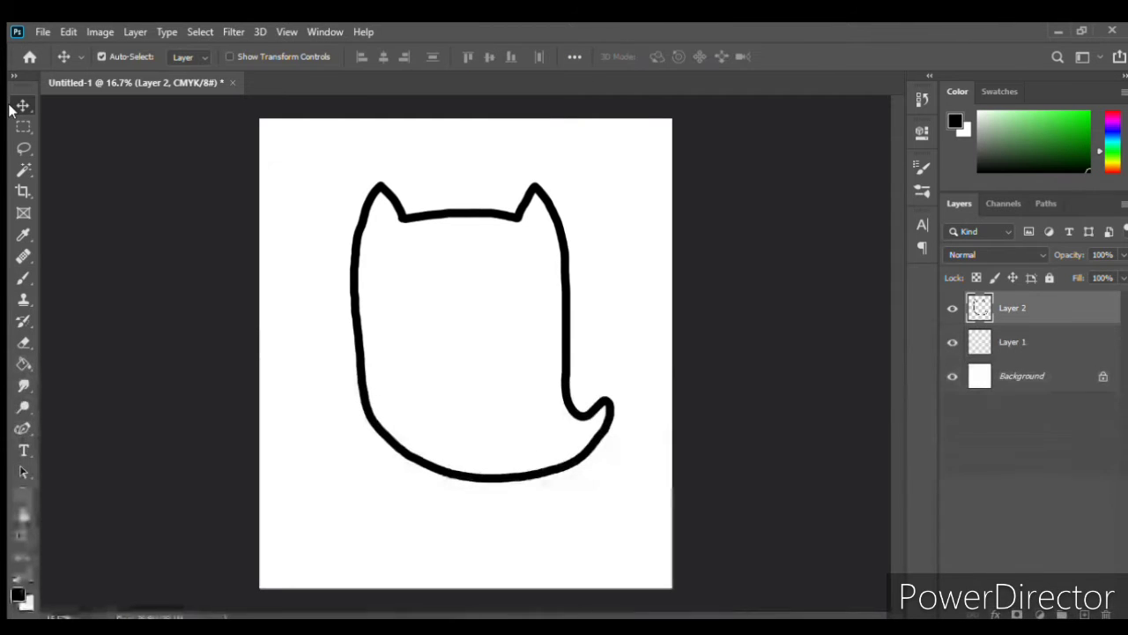
key("Left")
key("Left")
key("Left")
key("Left")
key("Left")
key("Left")
key("Left")
key("Left")
key("Left")
key("Left")
key("Left")
key("Left")
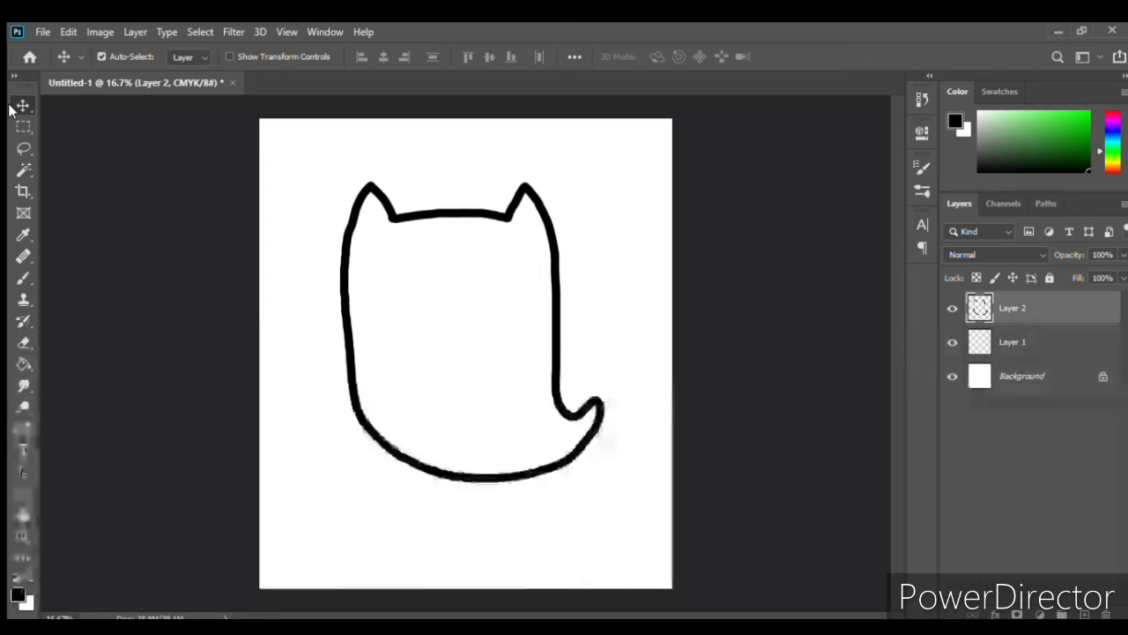
key("shift+Left")
key("shift+Left")
key("shift+Left")
key("shift+Left")
key("shift+Left")
key("shift+Left")
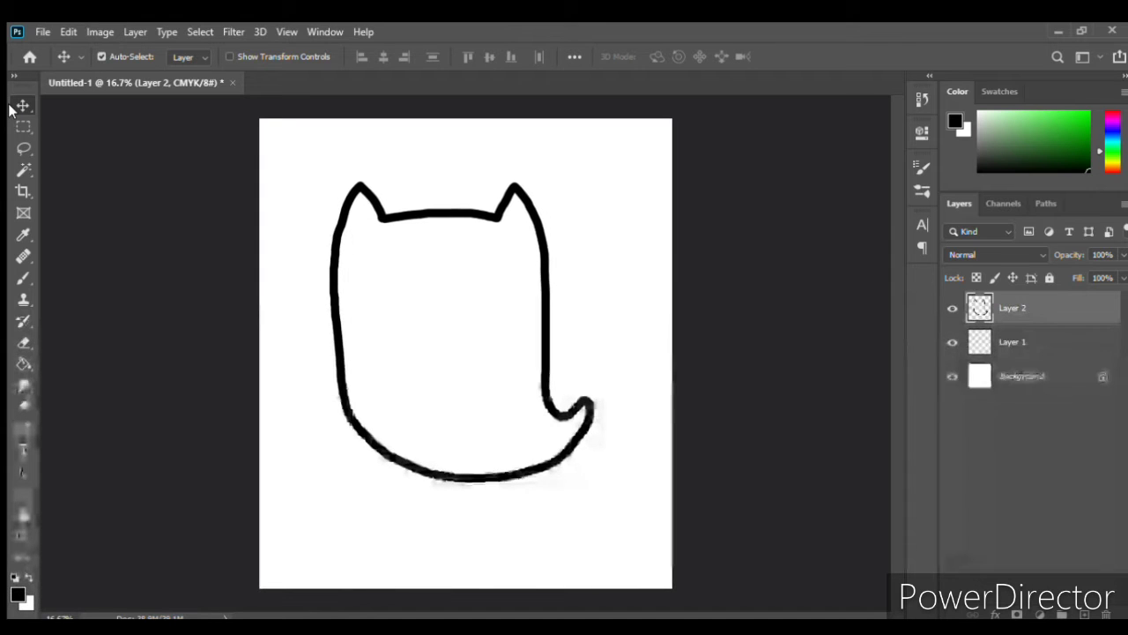
key("shift+Left")
key("shift+Left")
key("shift+Left")
key("shift+Left")
key("shift+Left")
key("shift+Left")
key("shift+Left")
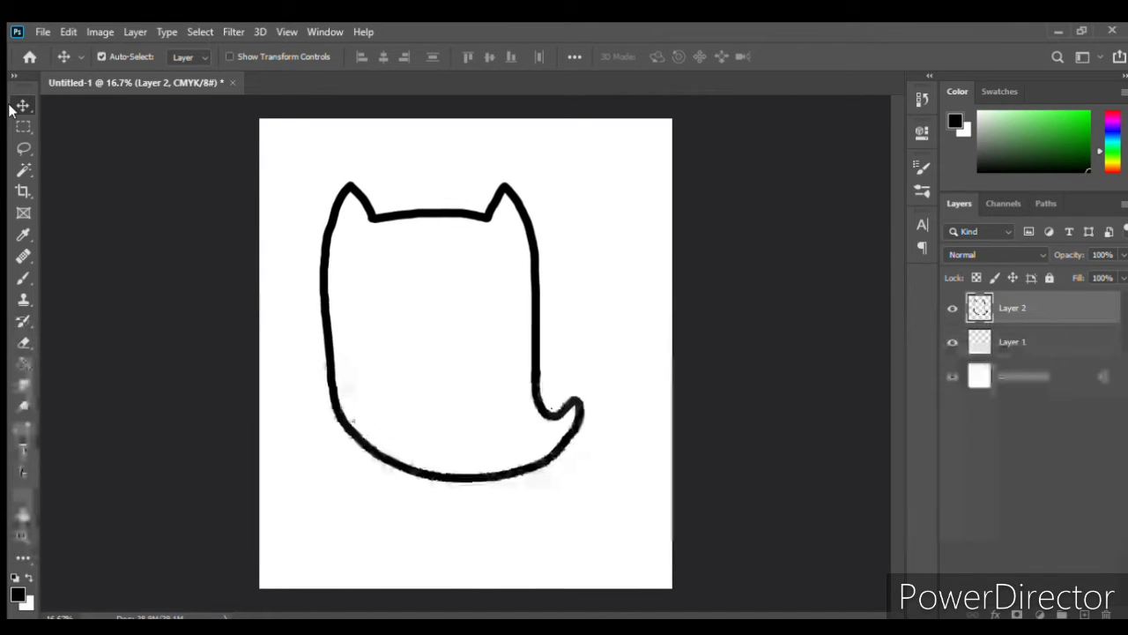
key("shift+Left")
key("shift+Left")
key("shift+Left")
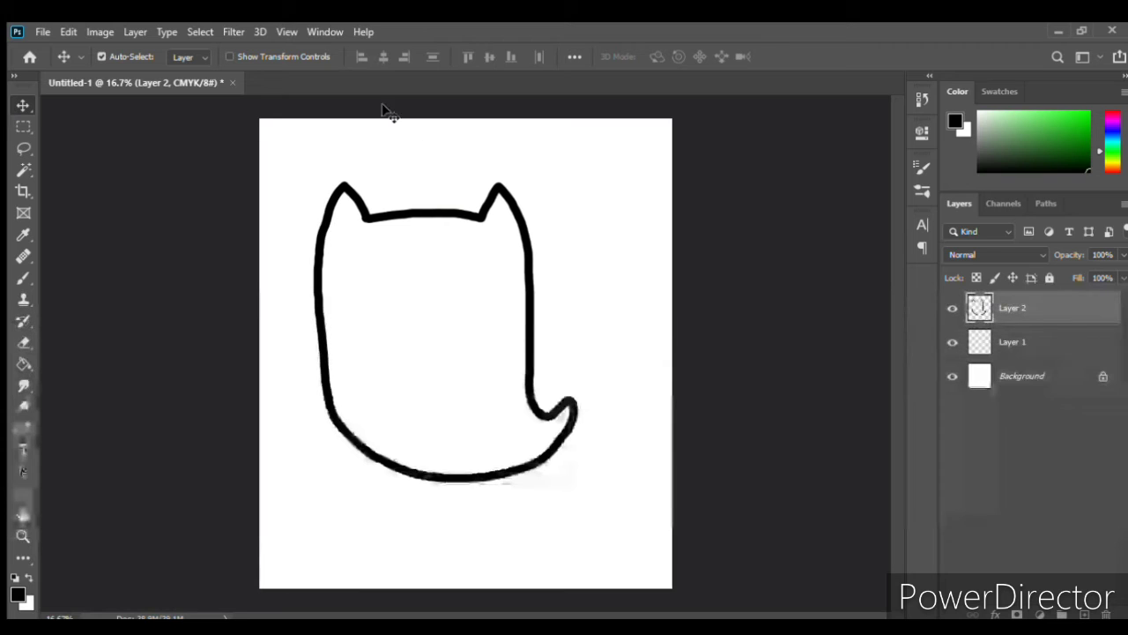
left_click(556, 259)
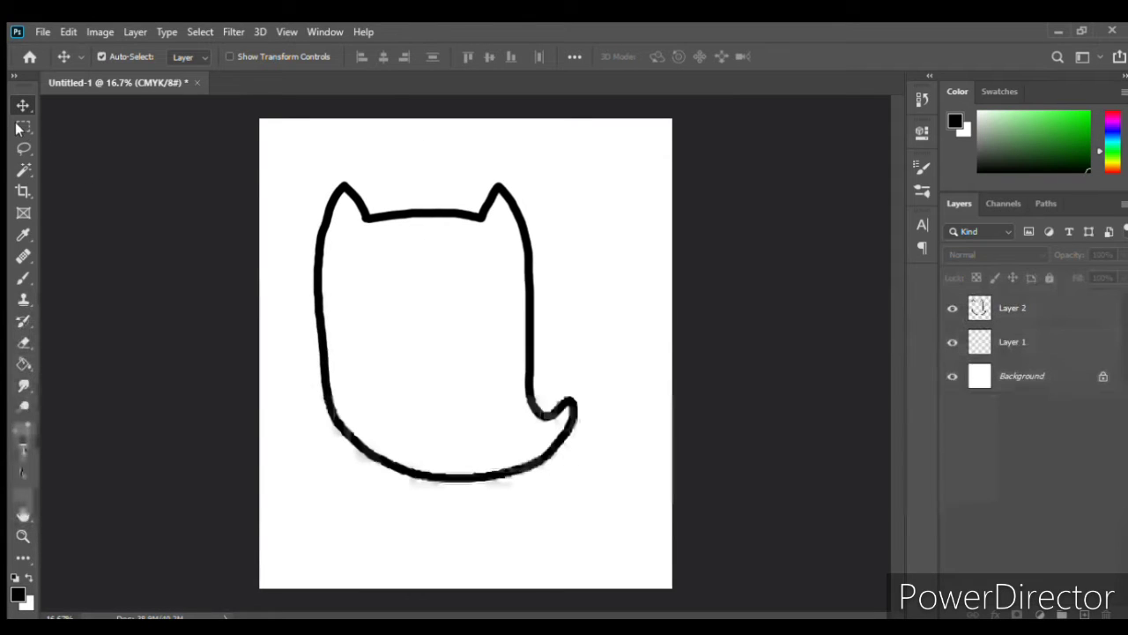
Draw a two-lobed fin at the tail tip on Layer 2 and a curved waist line across the lower body
key("b")
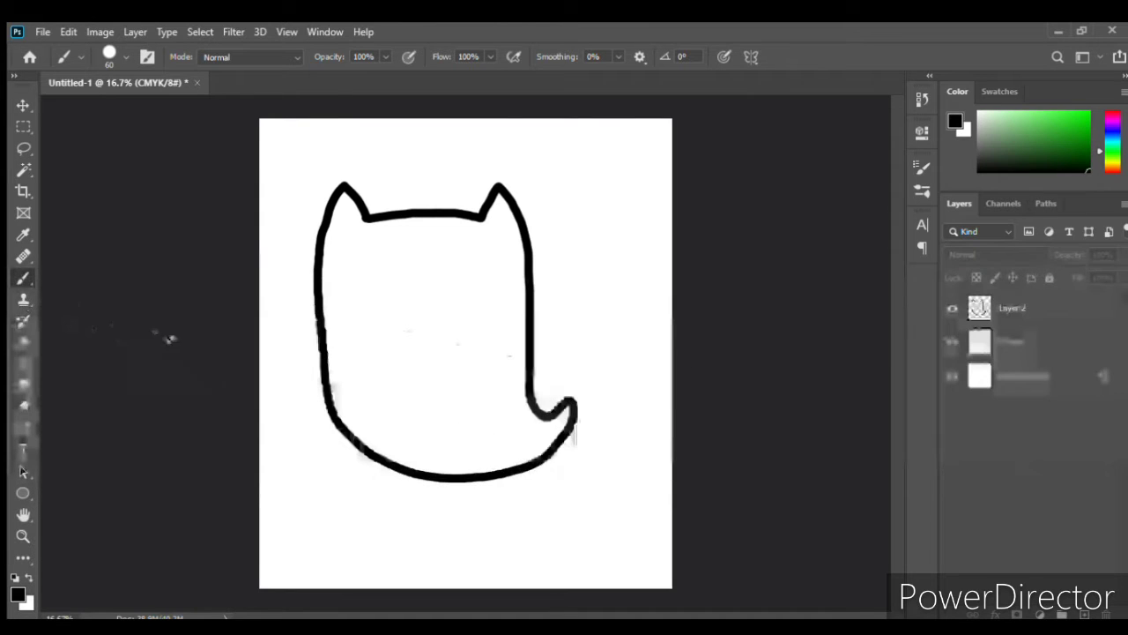
left_click(1023, 311)
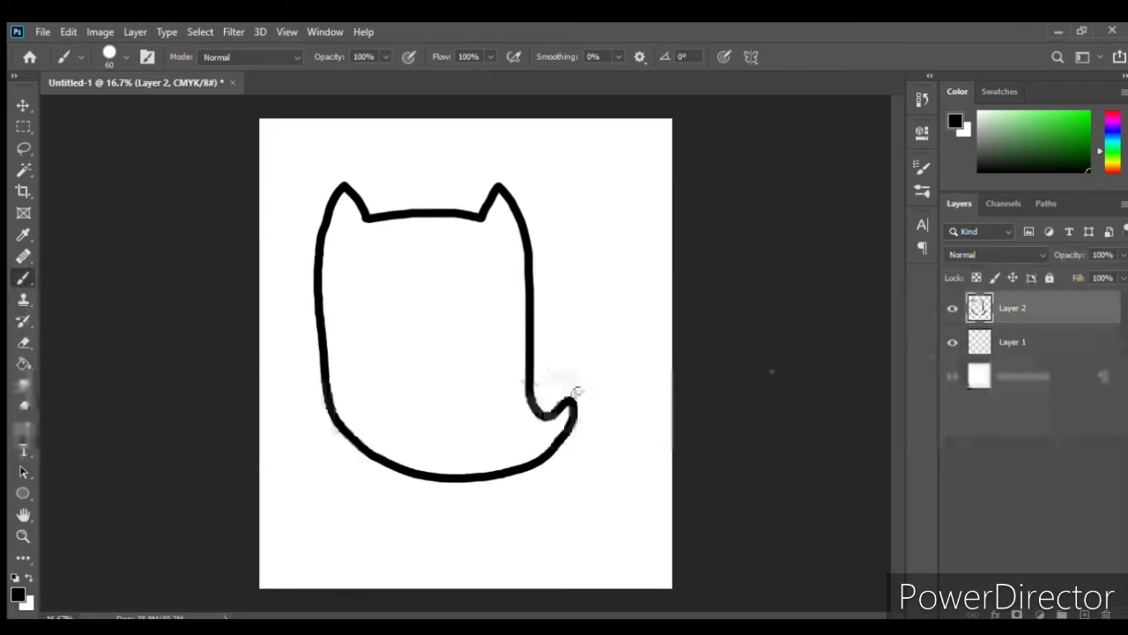
mouse_move(569, 405)
left_mouse_down()
mouse_move(600, 365)
mouse_move(644, 354)
mouse_move(639, 389)
mouse_move(617, 418)
mouse_move(589, 428)
mouse_move(554, 336)
mouse_move(542, 378)
mouse_move(560, 403)
left_mouse_up()
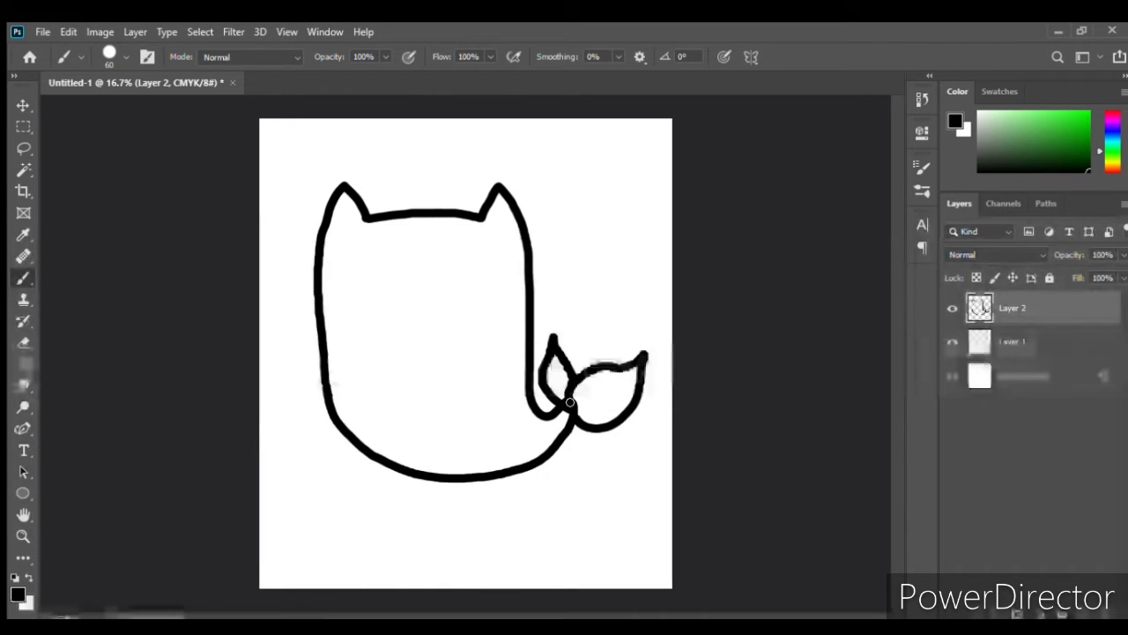
key("ctrl+z")
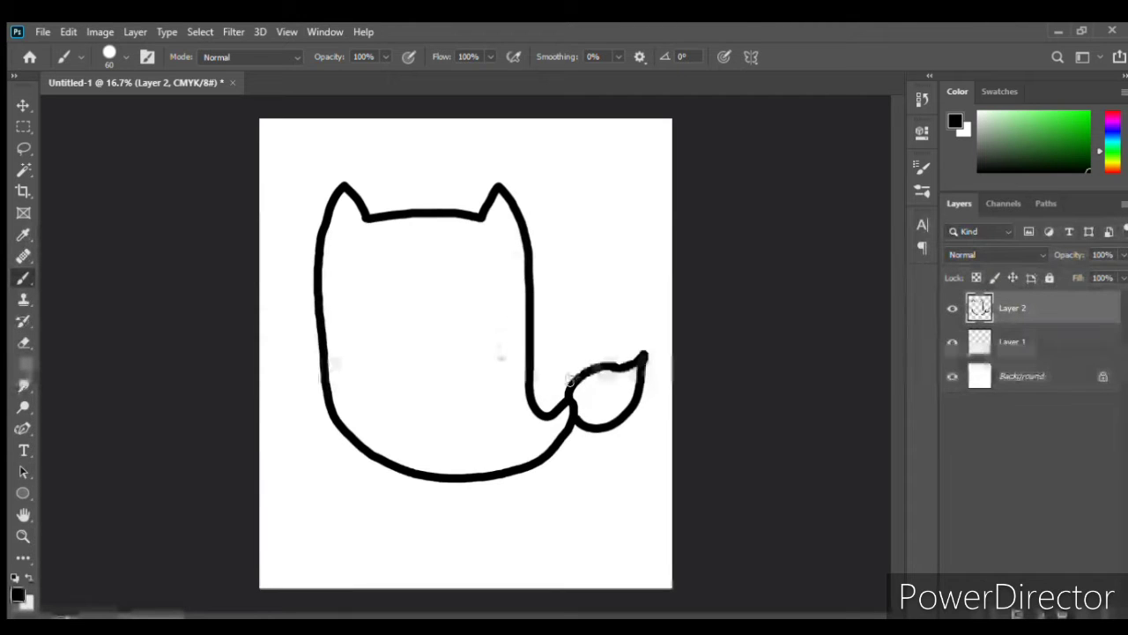
mouse_move(569, 359)
left_mouse_down()
mouse_move(552, 331)
mouse_move(543, 379)
mouse_move(538, 360)
left_mouse_up()
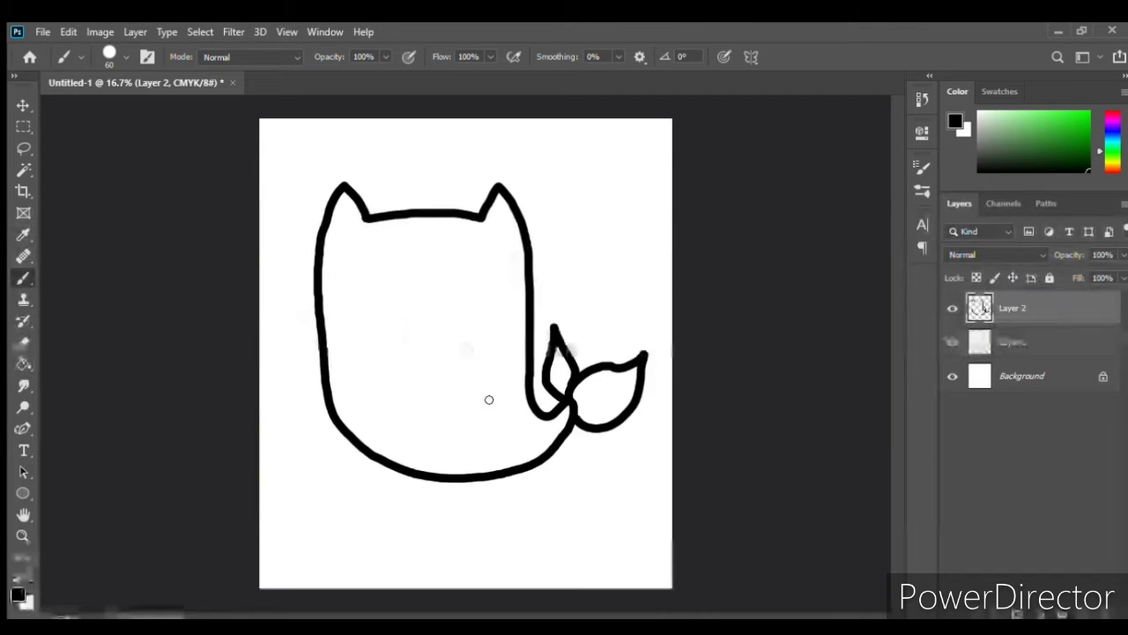
mouse_move(527, 379)
left_mouse_down()
mouse_move(438, 396)
mouse_move(330, 392)
left_mouse_up()
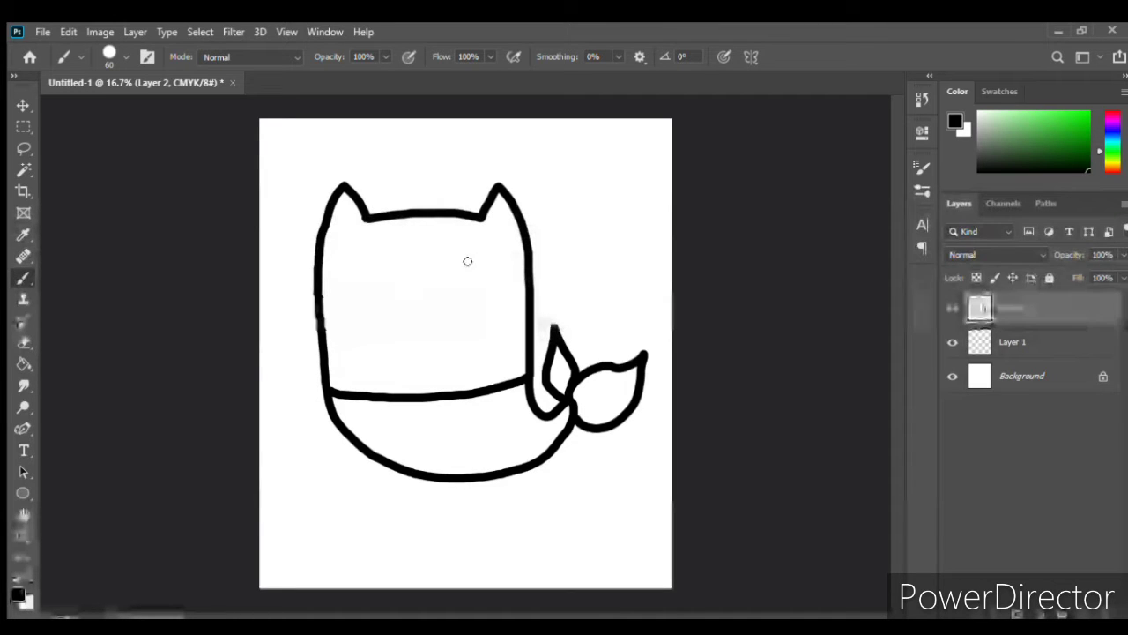
Set the brush size to 45 and draw two U-shaped closed eyes with a small black nose between them
key("[")
key("[")
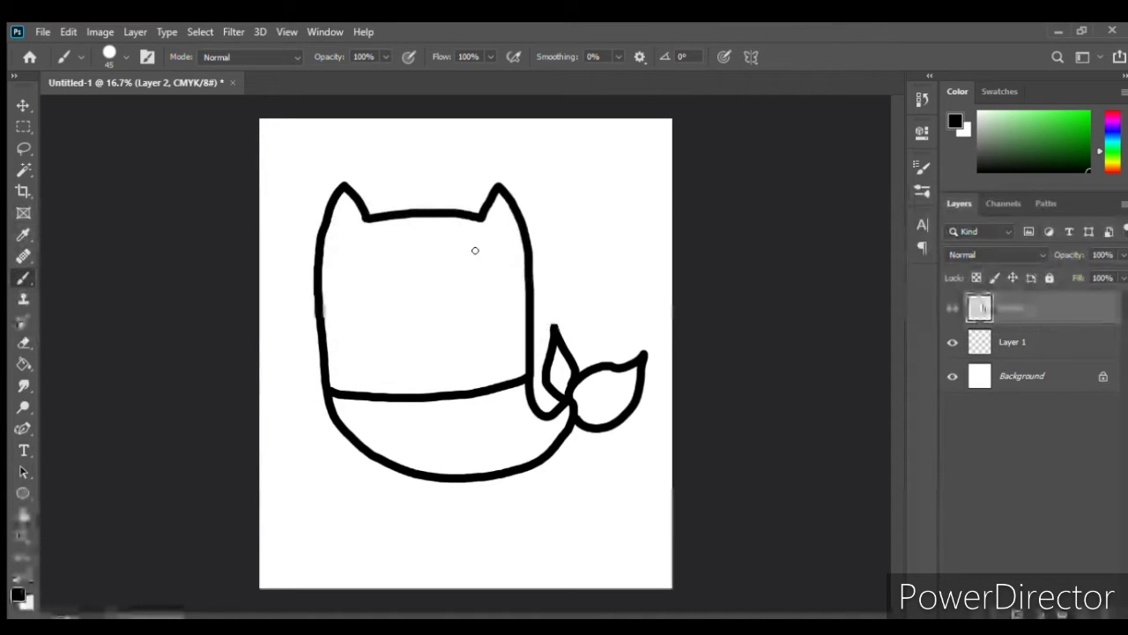
mouse_move(474, 250)
left_mouse_down()
mouse_move(476, 262)
mouse_move(454, 255)
mouse_move(390, 273)
left_mouse_up()
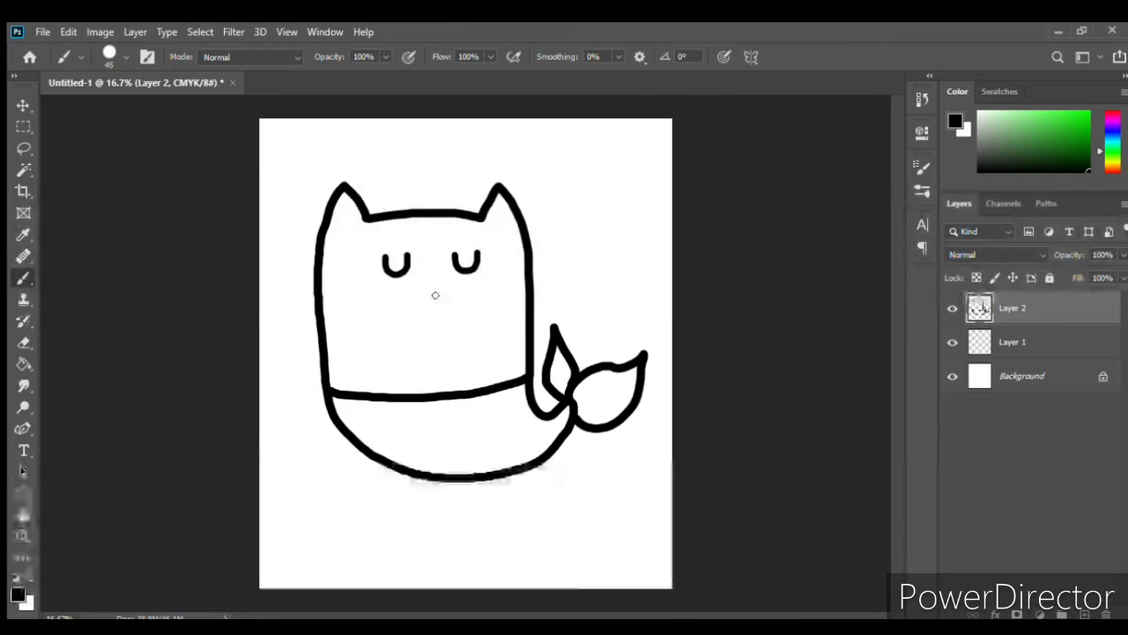
left_click(431, 284)
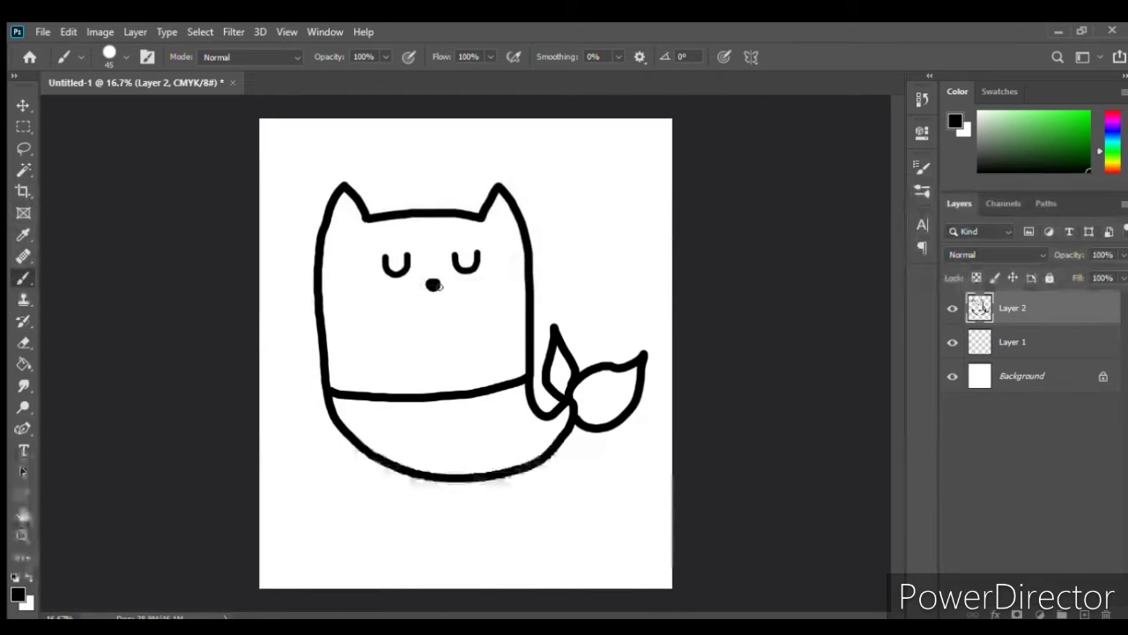
Set the brush size to 35 and add the smiling mouth, eyelashes and short whiskers on both cheeks
key("bracketleft")
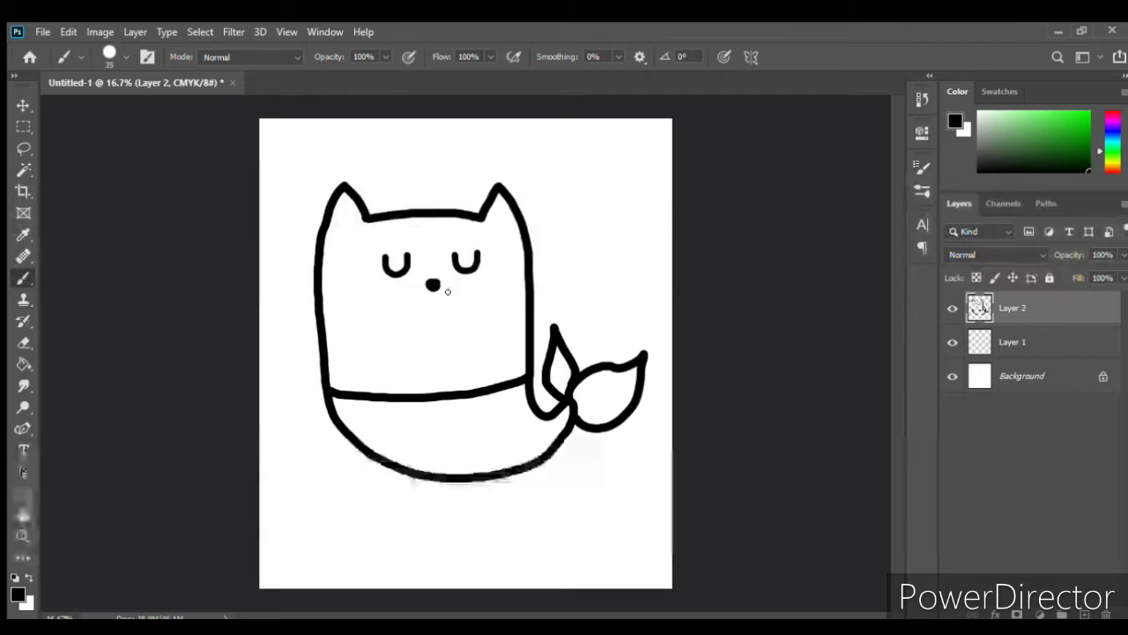
mouse_move(449, 291)
left_mouse_down()
mouse_move(415, 289)
mouse_move(480, 275)
left_mouse_up()
left_click_drag(386, 267, 381, 281)
left_click_drag(395, 265, 395, 279)
left_click_drag(405, 263, 410, 274)
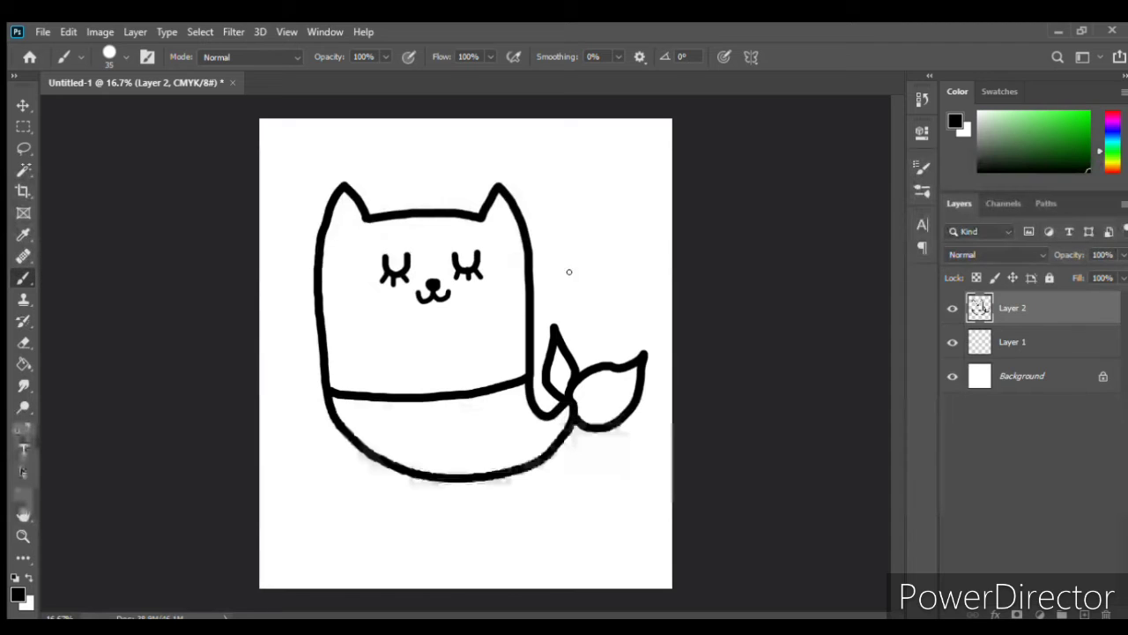
left_click_drag(504, 279, 513, 291)
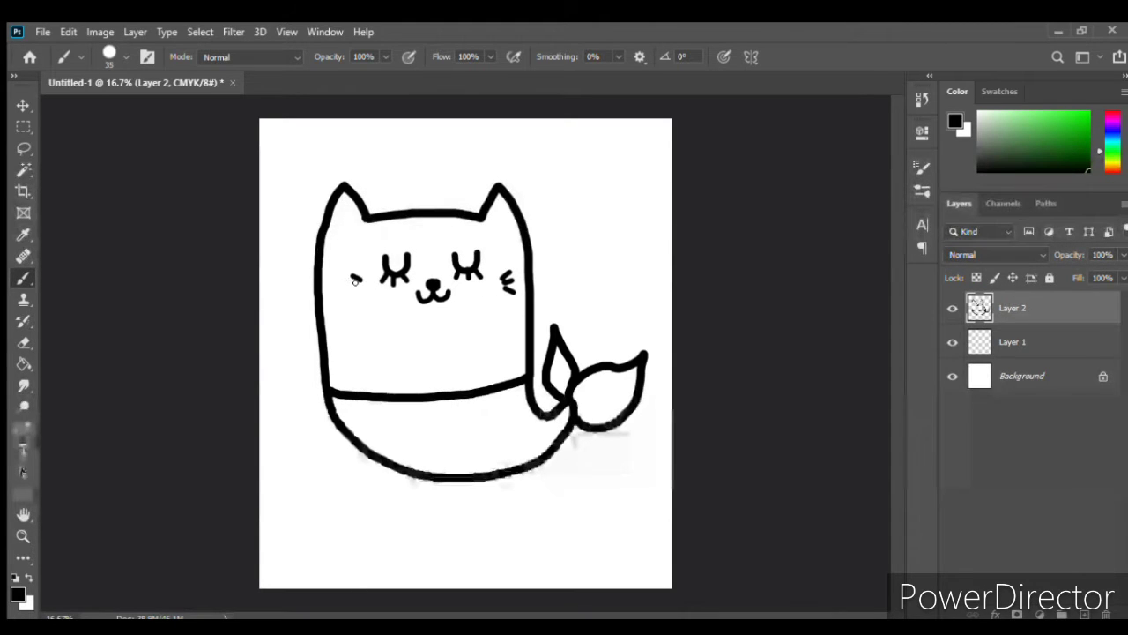
left_click_drag(347, 274, 361, 293)
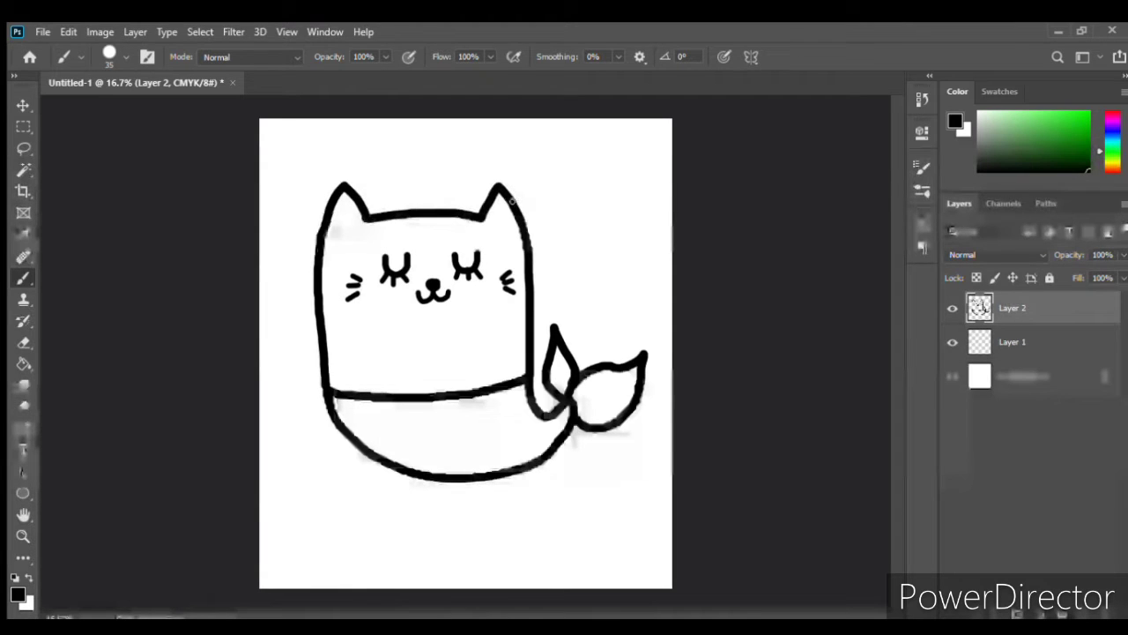
Draw headphones on the cat, with a rounded, inner-lined ear cup on each side of the head and a double-line headband over the ears
mouse_move(519, 201)
left_mouse_down()
mouse_move(540, 208)
mouse_move(534, 249)
left_mouse_up()
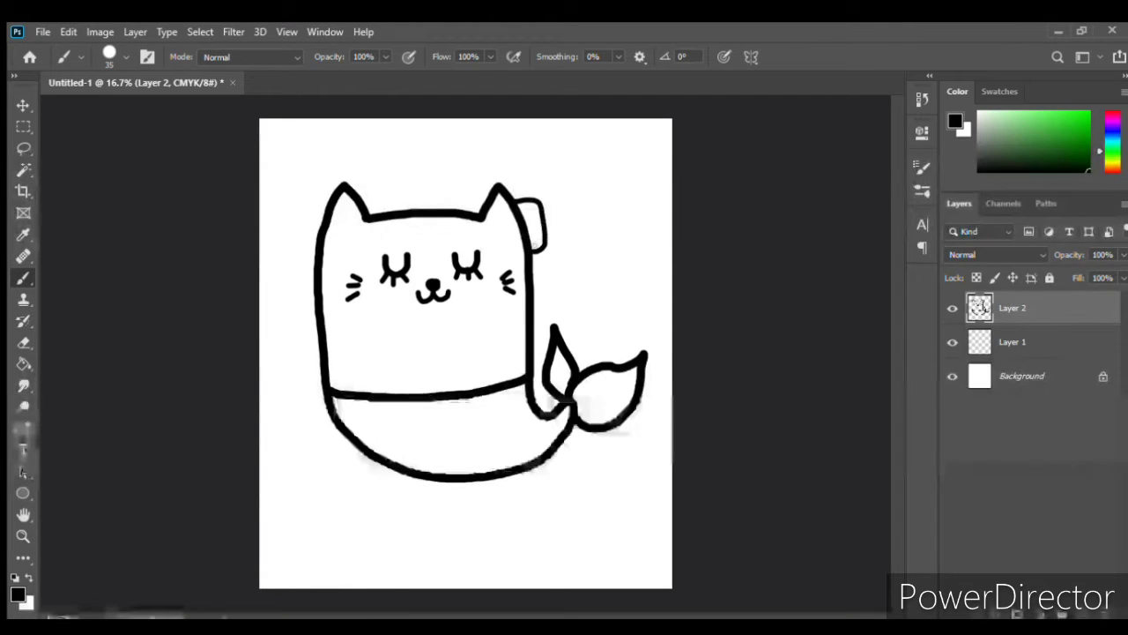
key("ctrl+z")
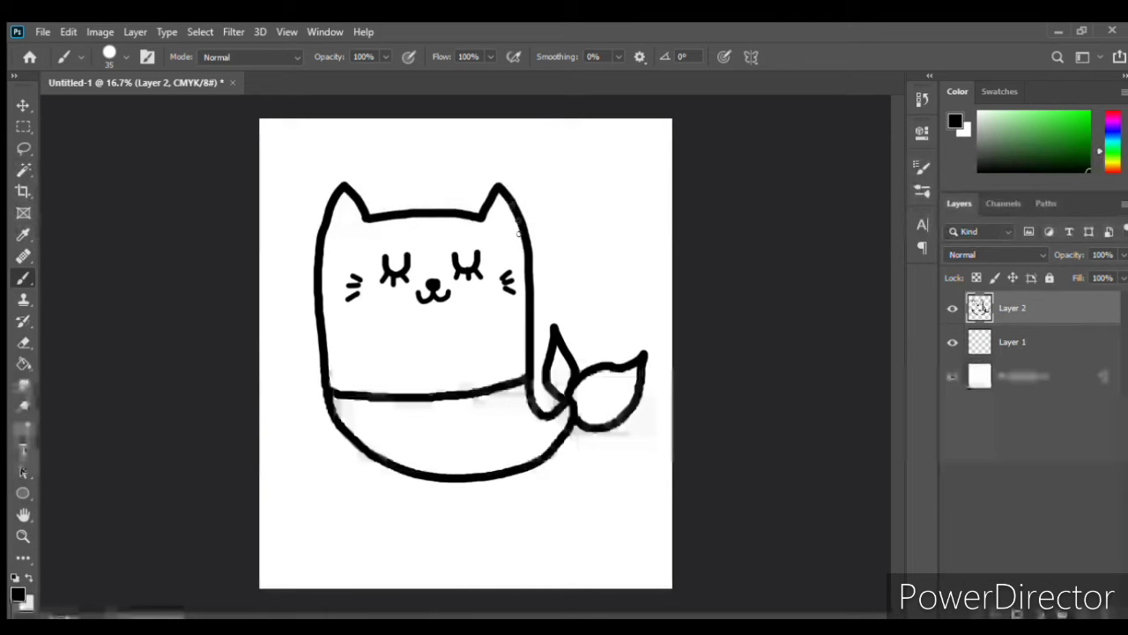
mouse_move(521, 217)
left_mouse_down()
mouse_move(544, 220)
mouse_move(549, 262)
mouse_move(531, 280)
left_mouse_up()
left_click_drag(536, 228, 537, 278)
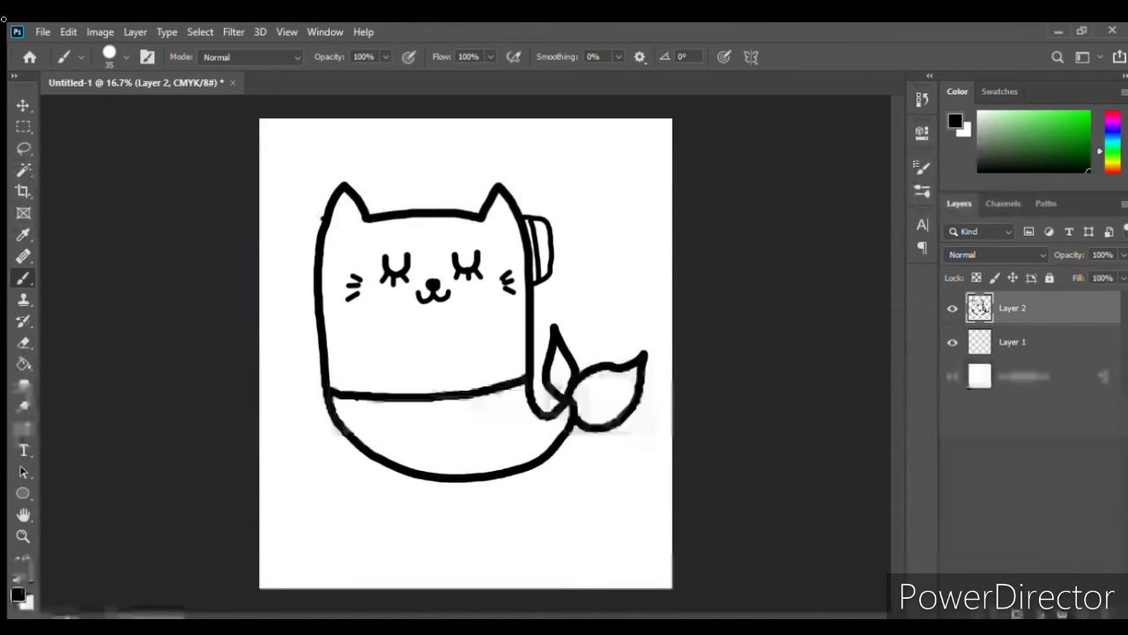
mouse_move(324, 216)
left_mouse_down()
mouse_move(301, 227)
mouse_move(315, 286)
left_mouse_up()
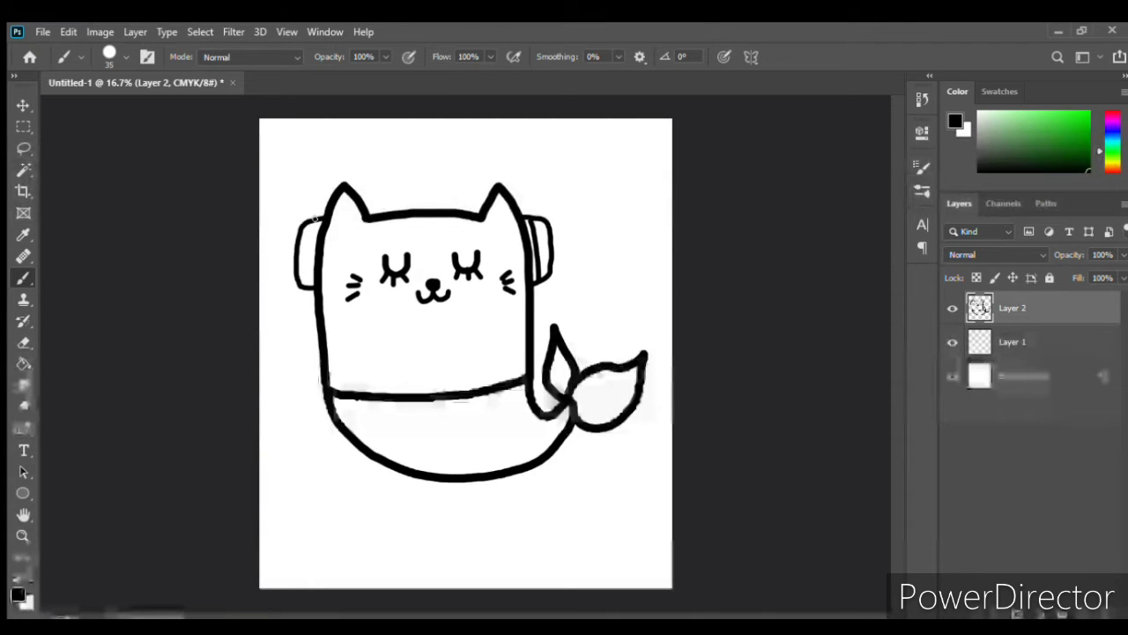
left_click_drag(317, 220, 309, 285)
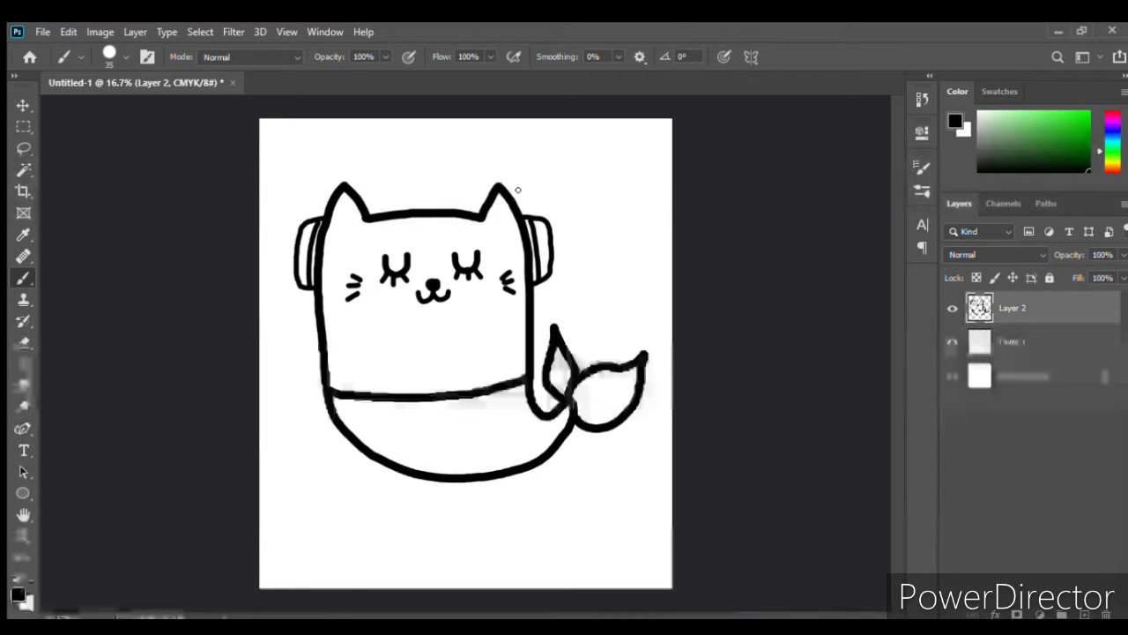
mouse_move(524, 213)
left_mouse_down()
mouse_move(501, 168)
mouse_move(421, 166)
left_mouse_up()
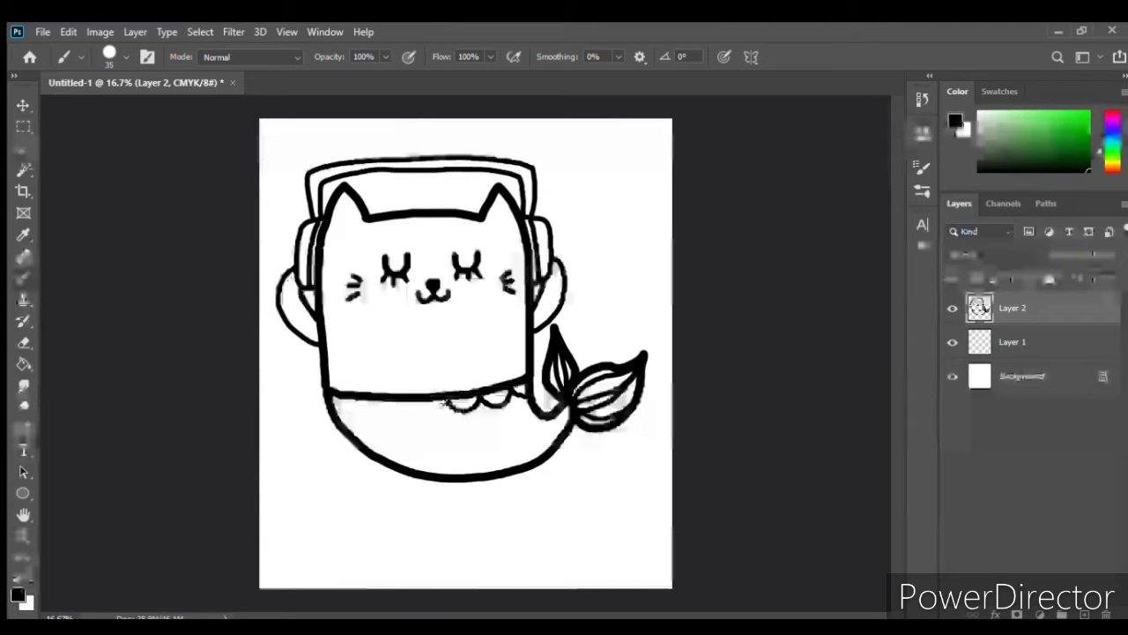
Complete the first row of scalloped scales below the cat's waist line and undo the second-row strokes
left_click_drag(445, 401, 409, 407)
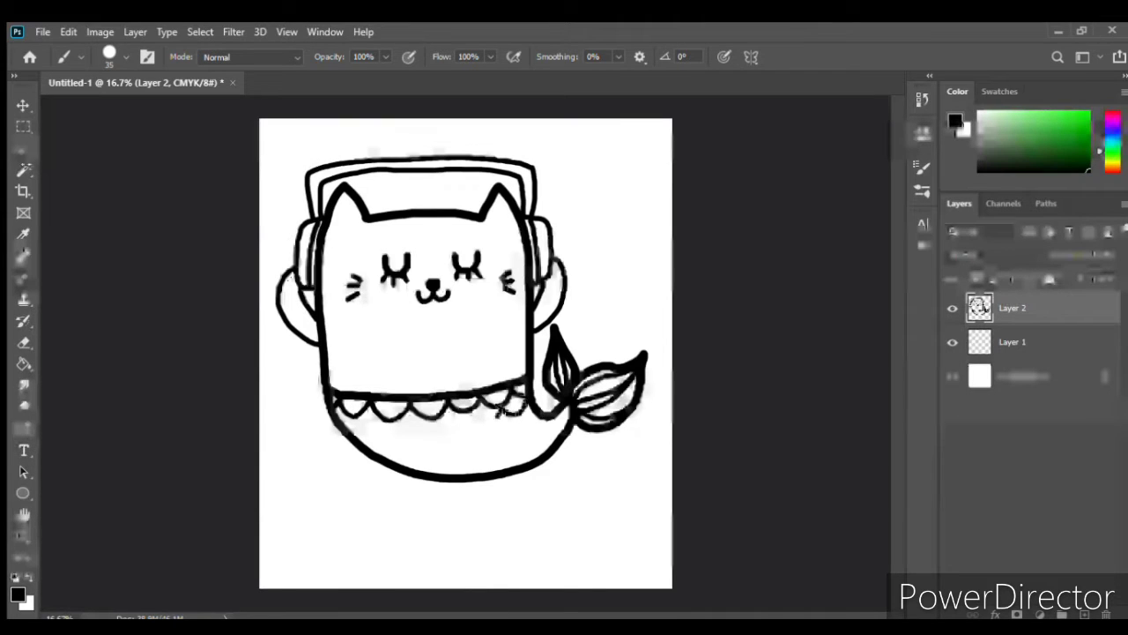
key("ctrl+z")
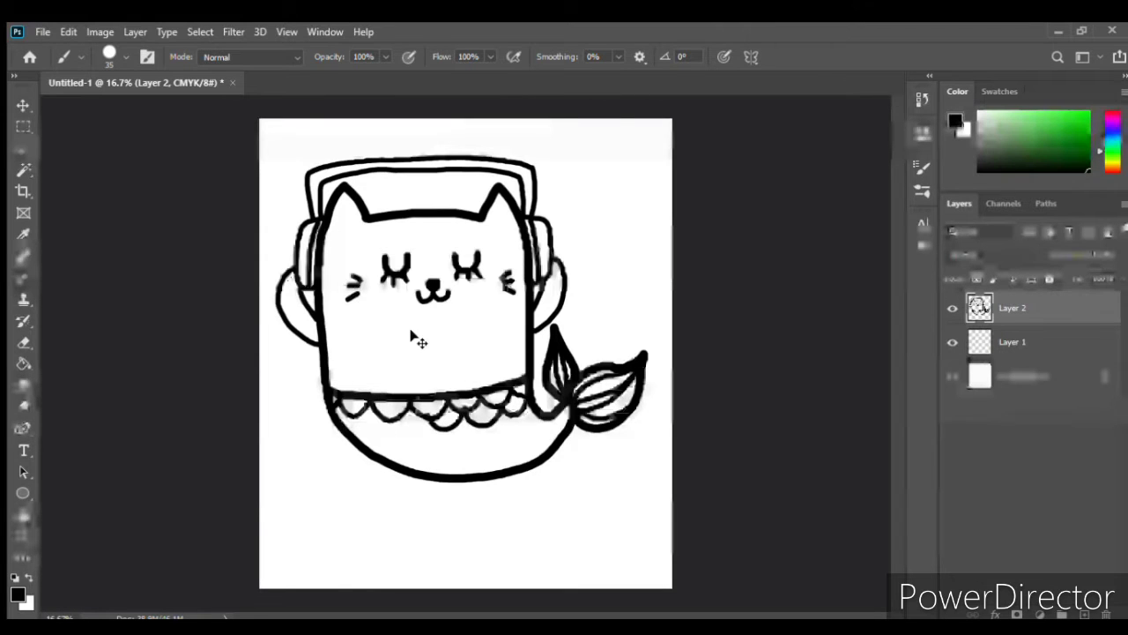
key("ctrl+z")
key("ctrl+z")
key("ctrl+z")
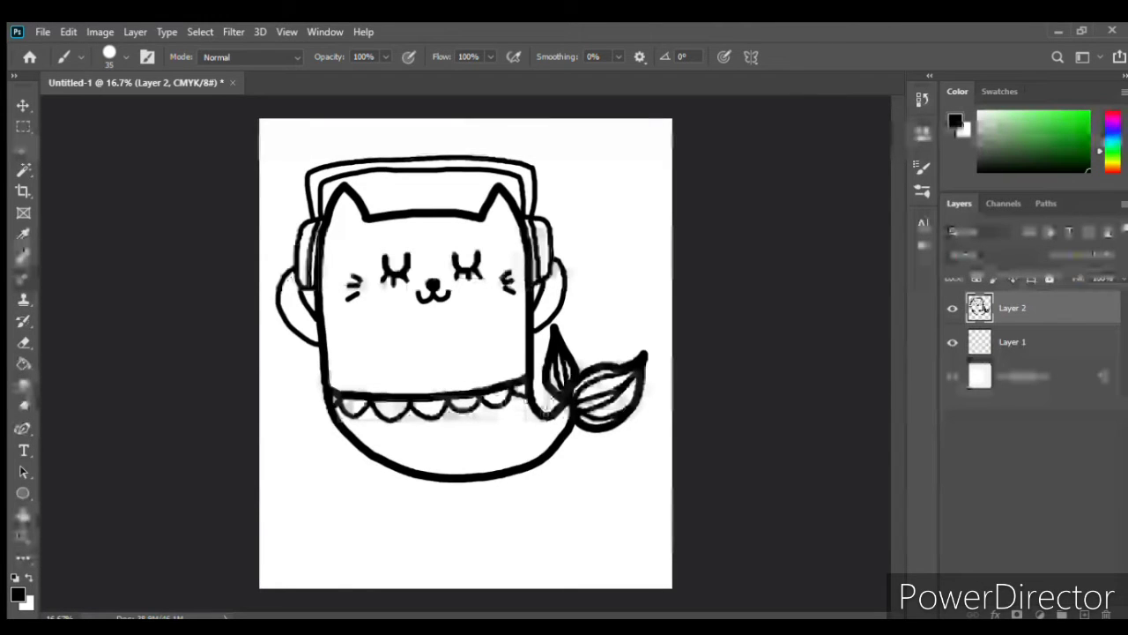
Fill the rest of the mermaid tail with overlapping rows of scalloped scales, from the second row down to the fin
left_click_drag(527, 401, 520, 411)
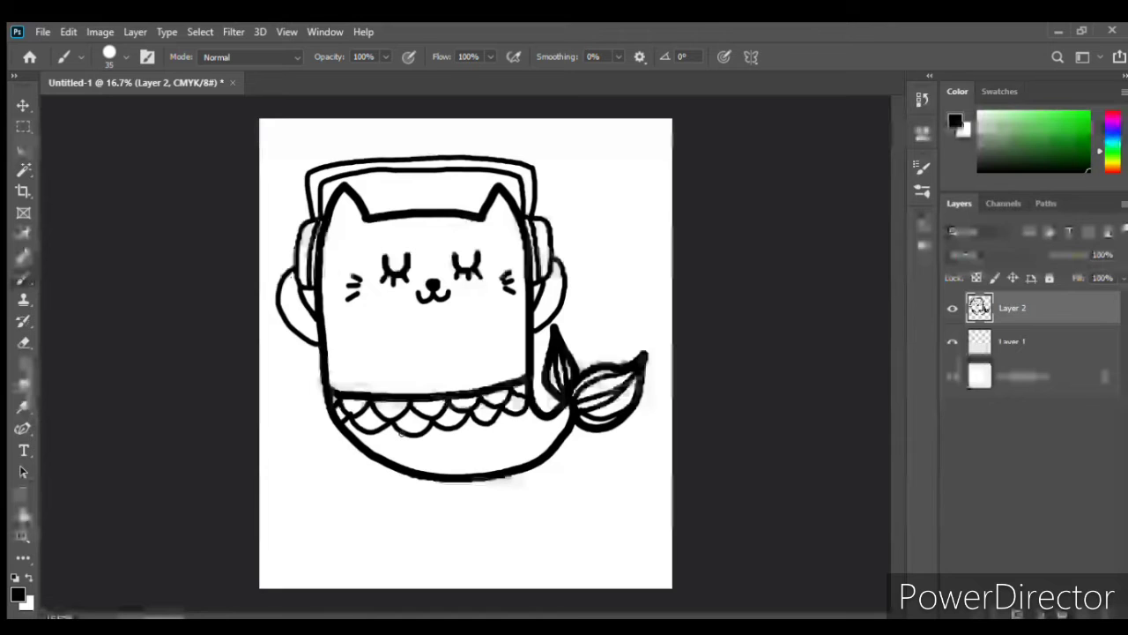
left_click_drag(404, 436, 372, 433)
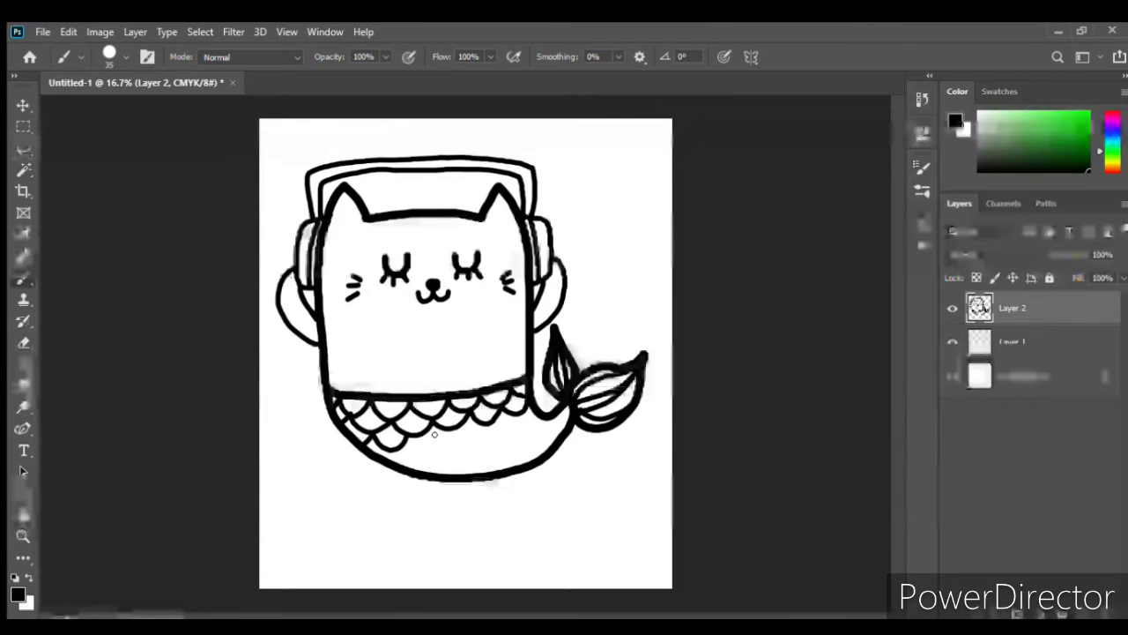
left_click_drag(450, 429, 444, 438)
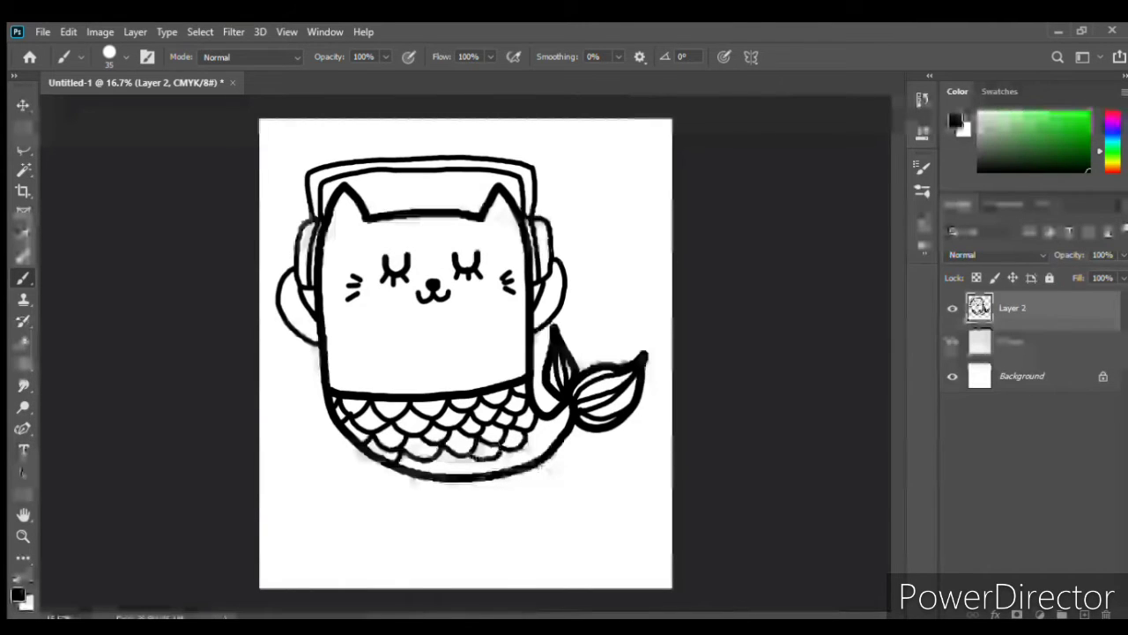
mouse_move(469, 459)
left_mouse_down()
mouse_move(436, 465)
mouse_move(465, 471)
left_mouse_up()
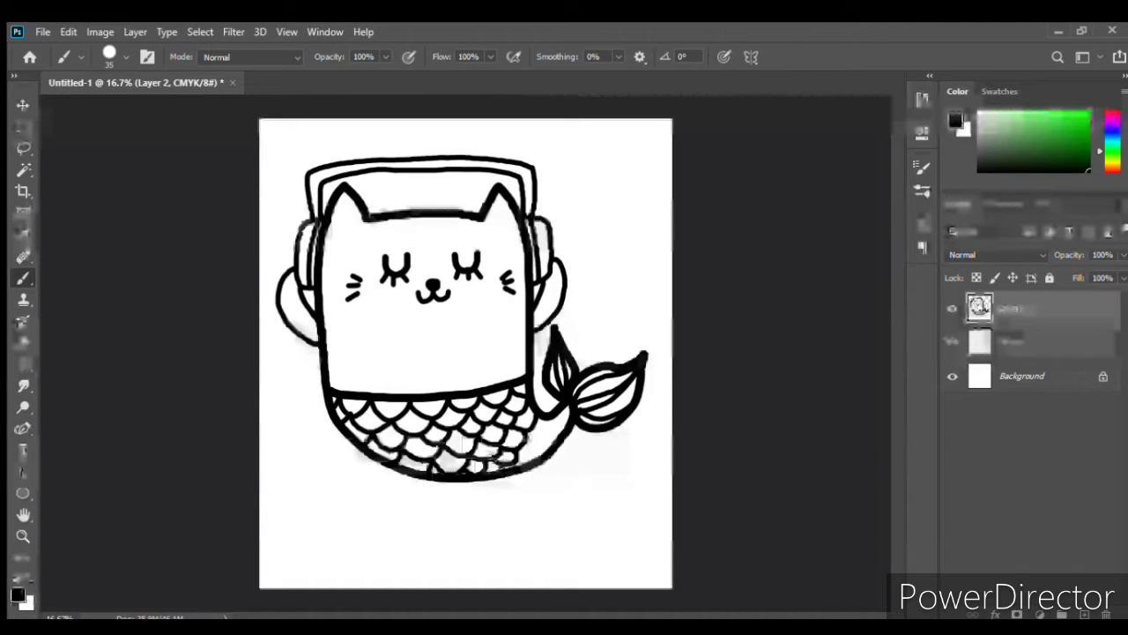
mouse_move(534, 449)
left_mouse_down()
mouse_move(547, 433)
mouse_move(531, 421)
mouse_move(547, 415)
left_mouse_up()
key("ctrl+z")
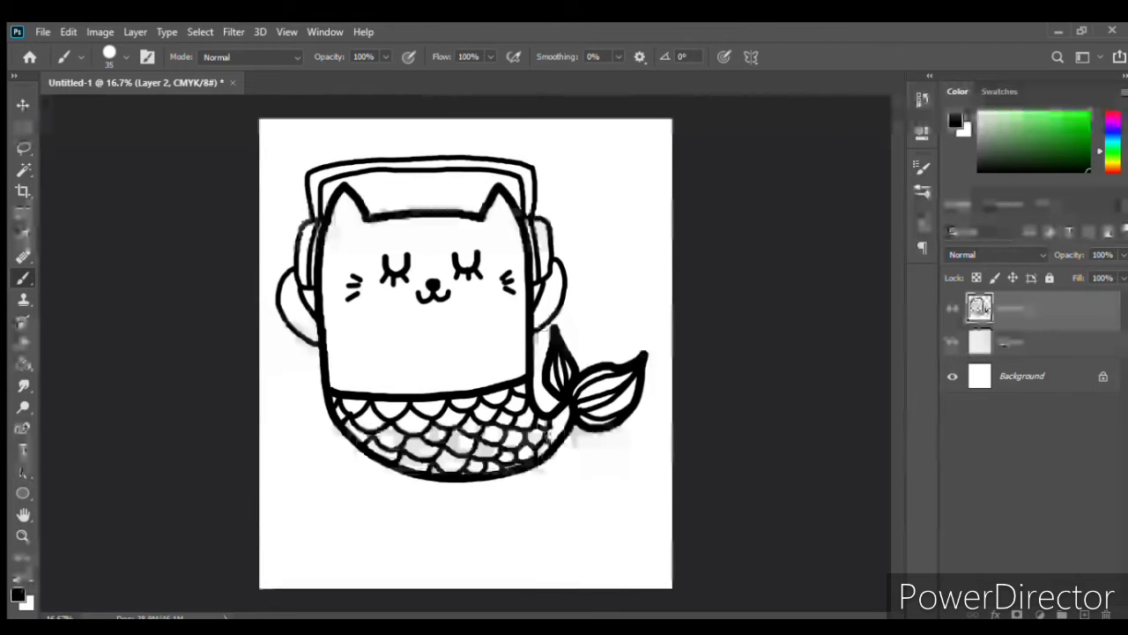
left_click_drag(550, 426, 554, 413)
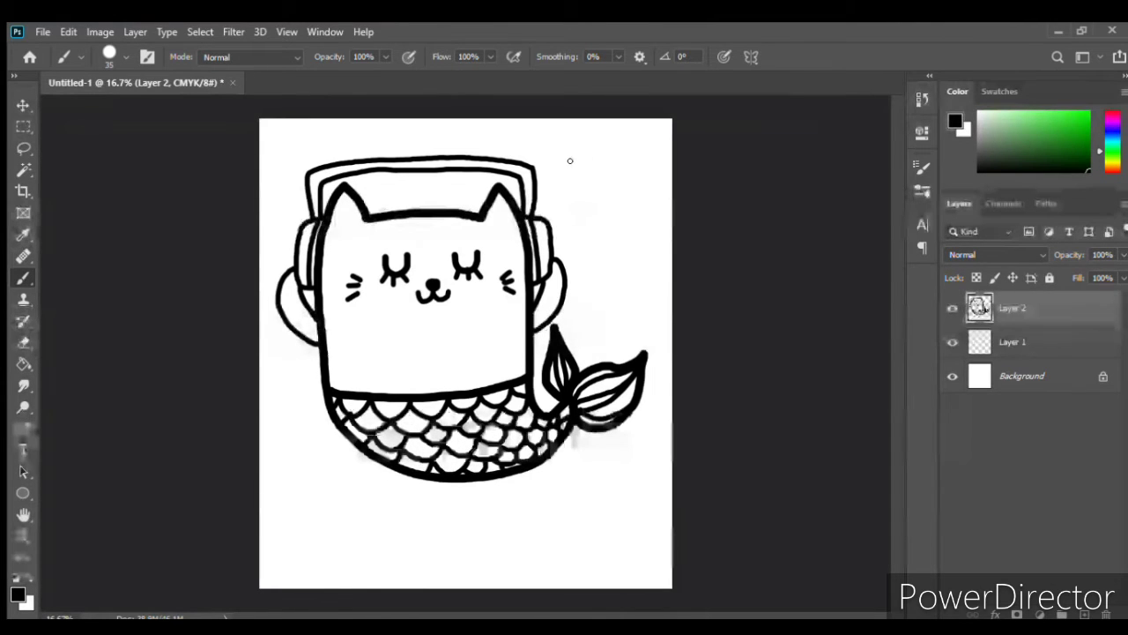
Draw a single eighth note and a beamed pair of notes beside the upper right of the headphones
left_click_drag(552, 149, 570, 147)
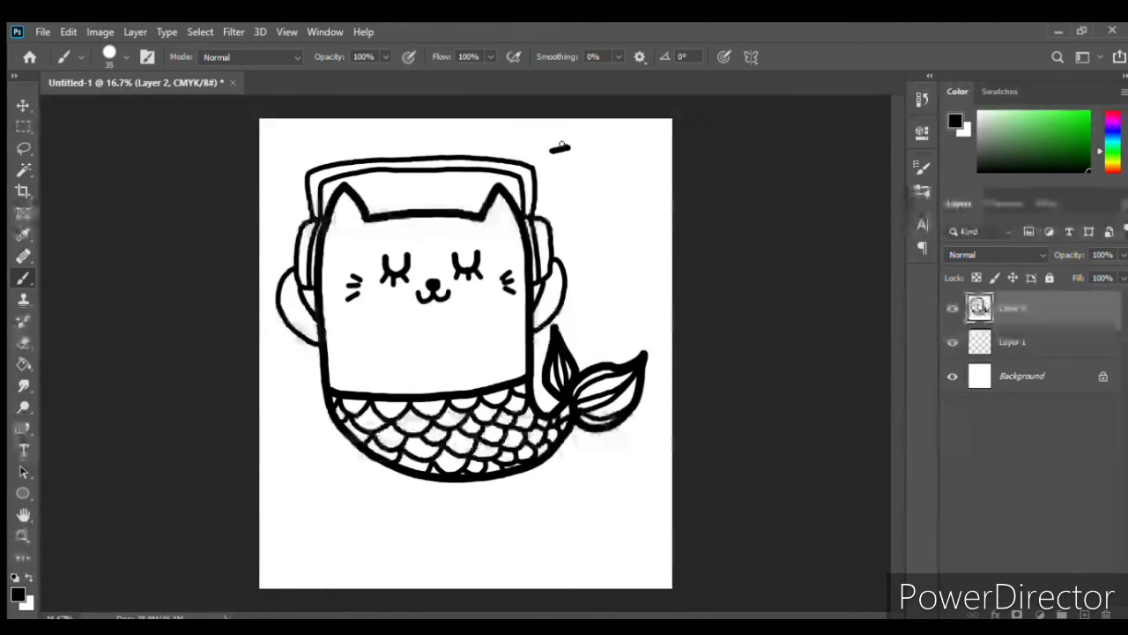
left_click_drag(554, 150, 555, 166)
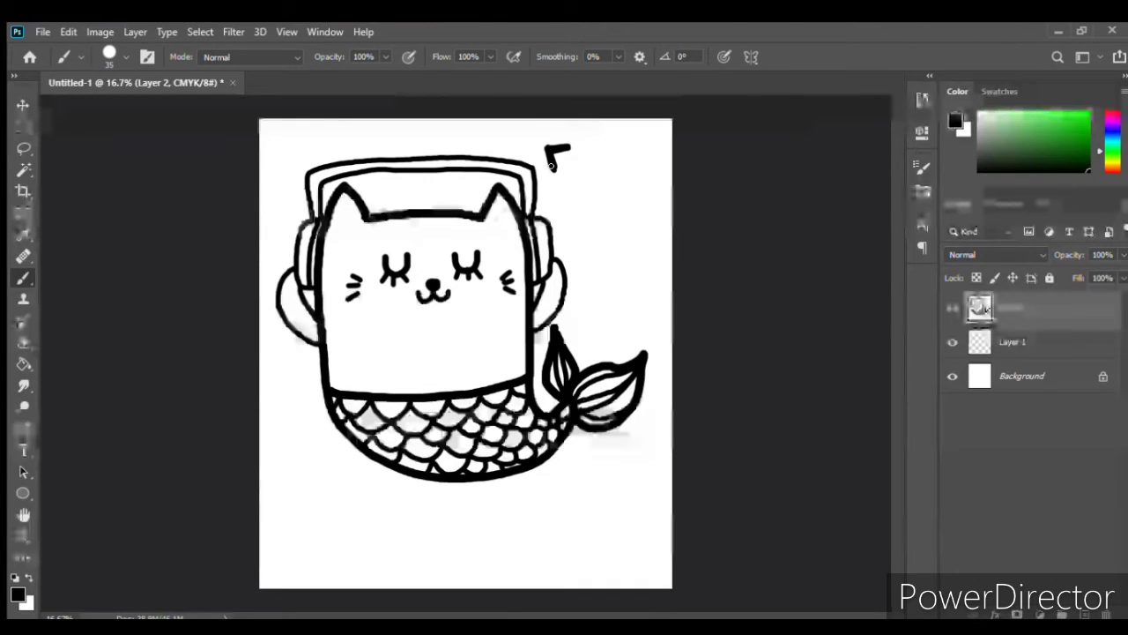
left_click_drag(550, 171, 557, 151)
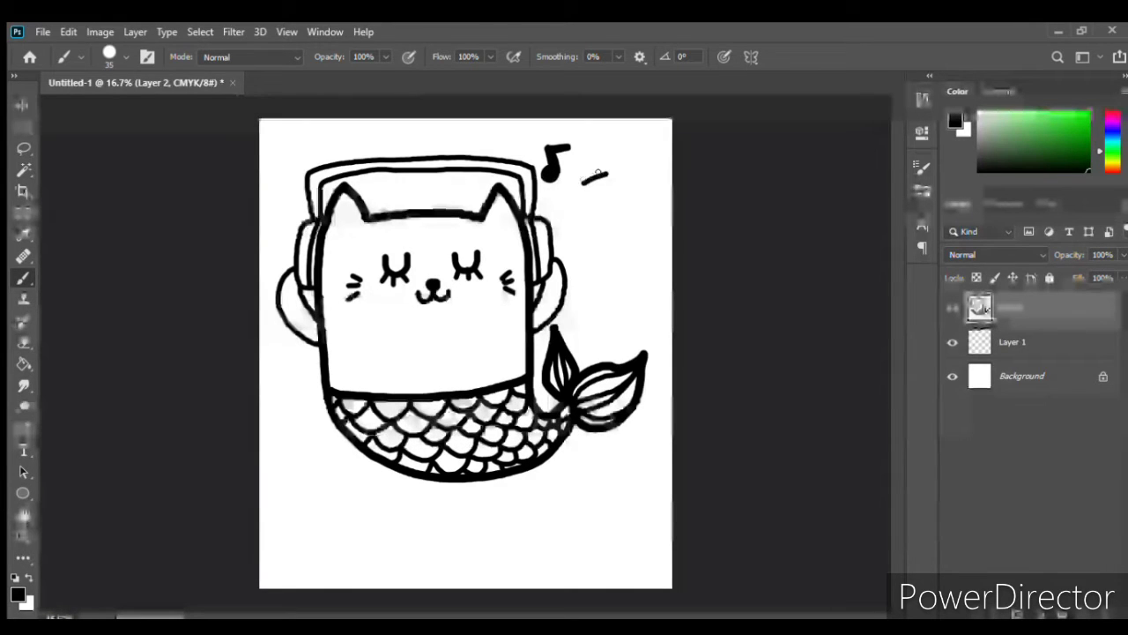
left_click_drag(583, 181, 586, 195)
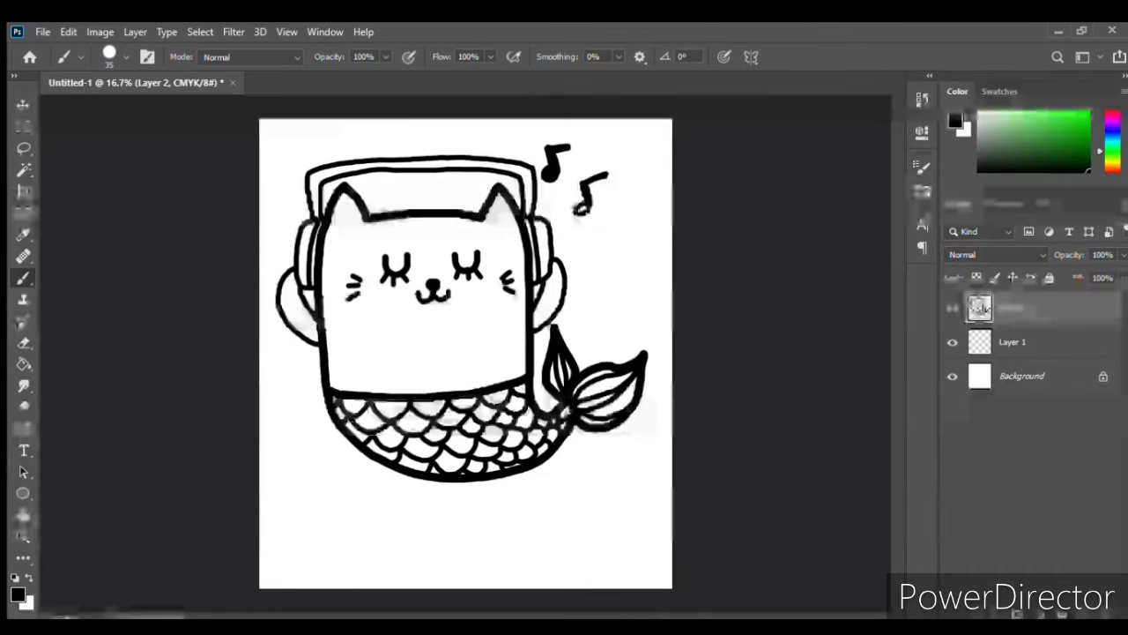
left_click_drag(584, 201, 595, 188)
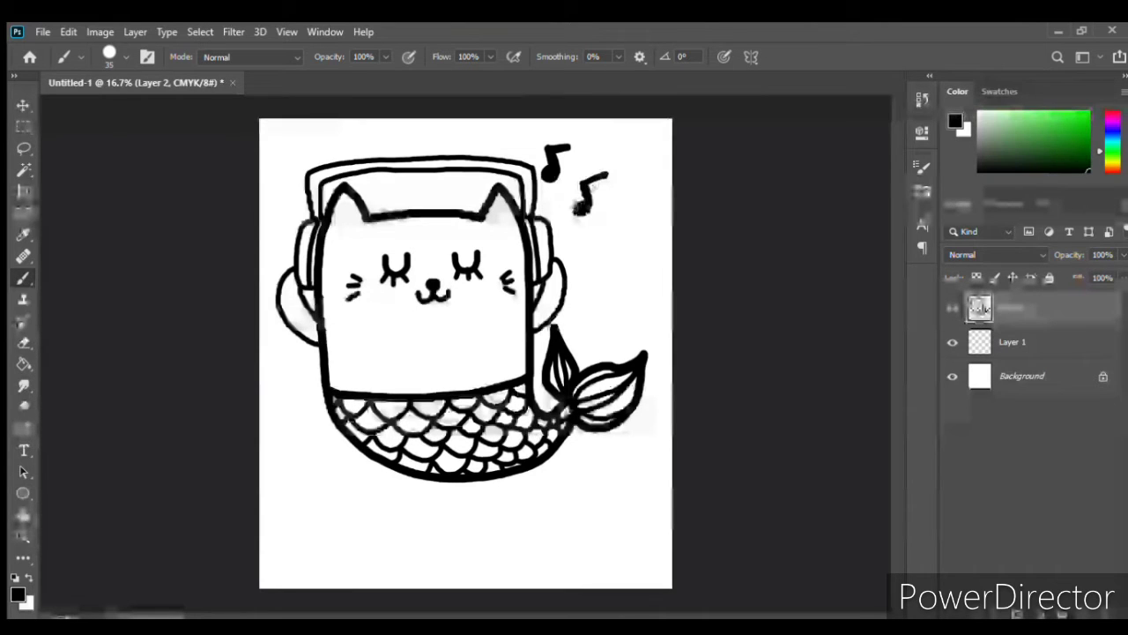
left_click_drag(605, 174, 614, 191)
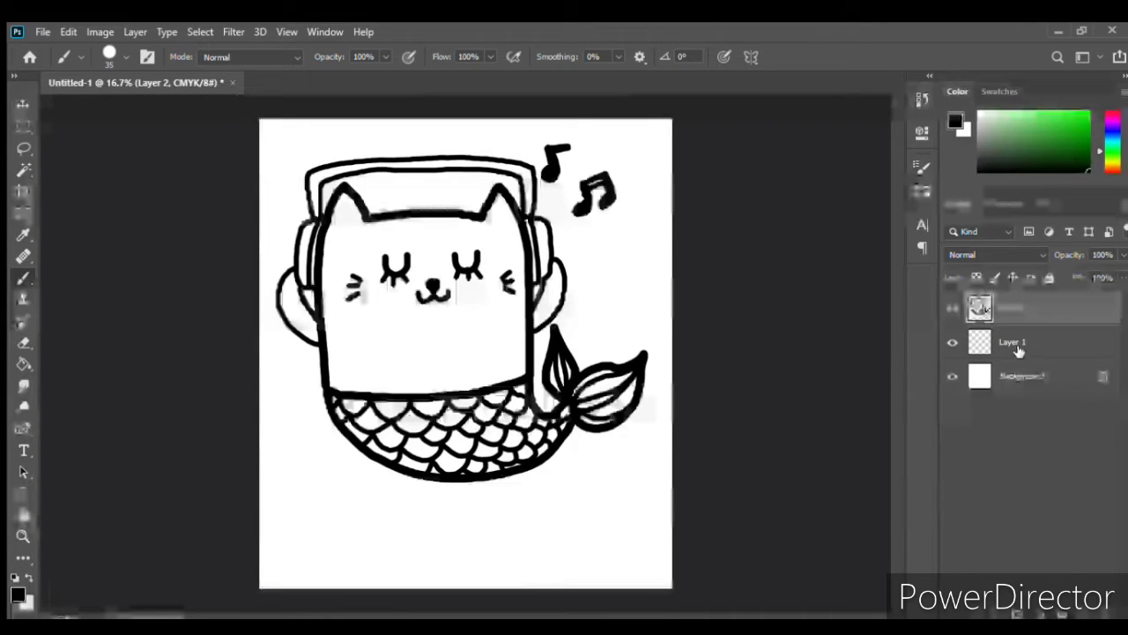
Move the whole Layer 2 drawing down until it sits roughly midway between the canvas's upper and lower edges
left_click(1040, 347)
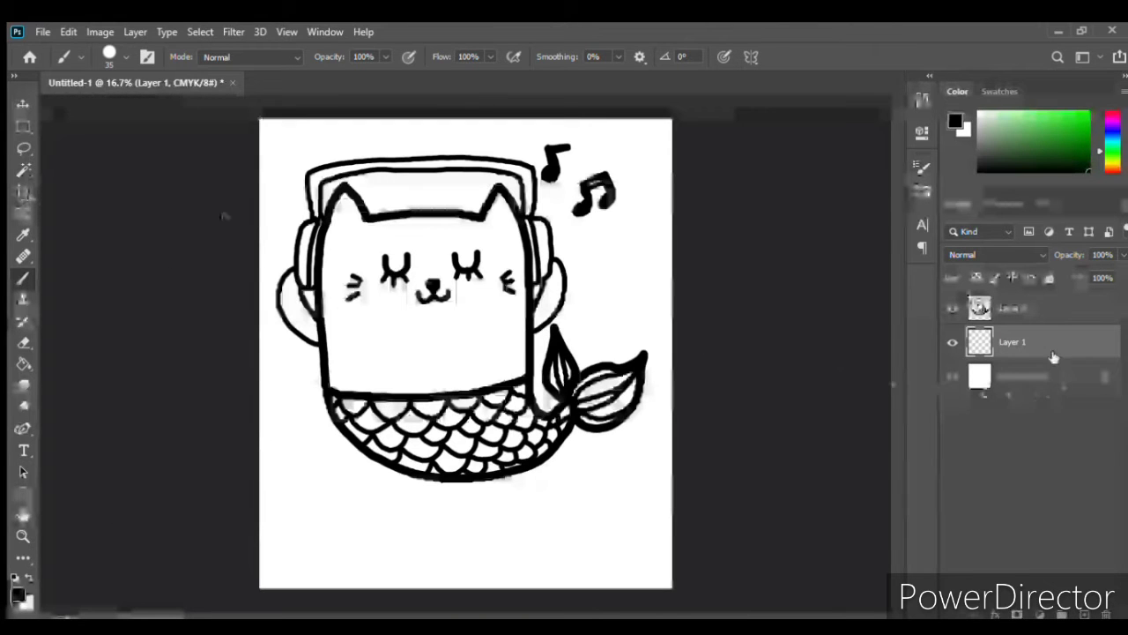
left_click(1042, 306)
left_click(23, 107)
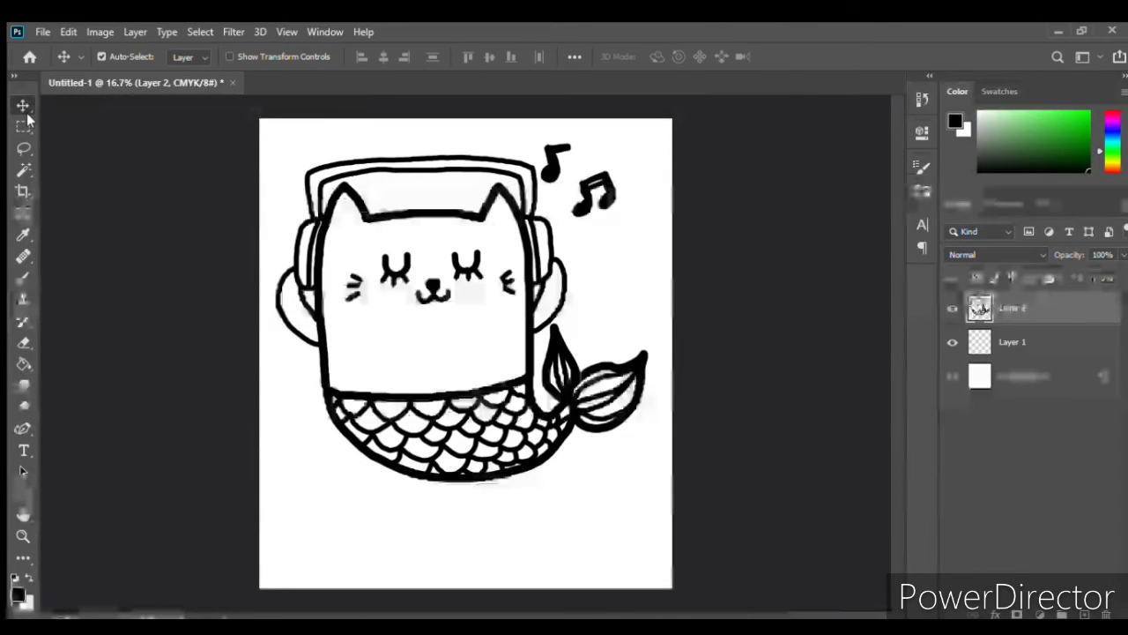
key("Down")
key("Down")
key("Down")
key("Down")
key("Down")
key("Down")
key("Down")
key("Down")
key("Down")
key("Down")
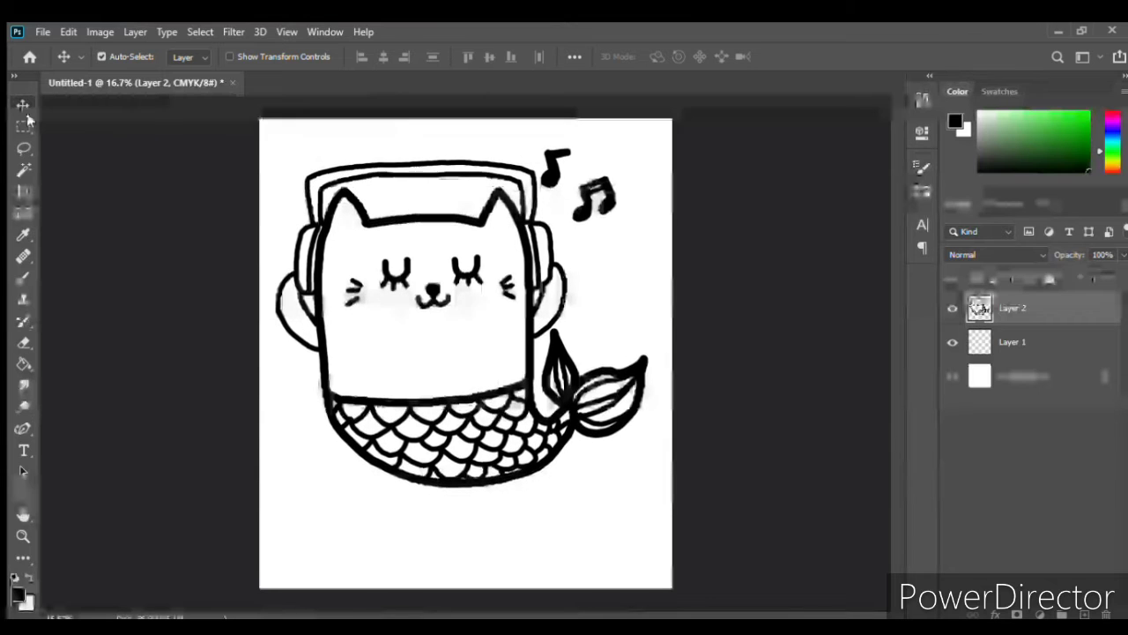
key("shift+Down")
key("shift+Down")
key("shift+Down")
key("shift+Down")
key("shift+Down")
key("shift+Down")
key("shift+Down")
key("shift+Down")
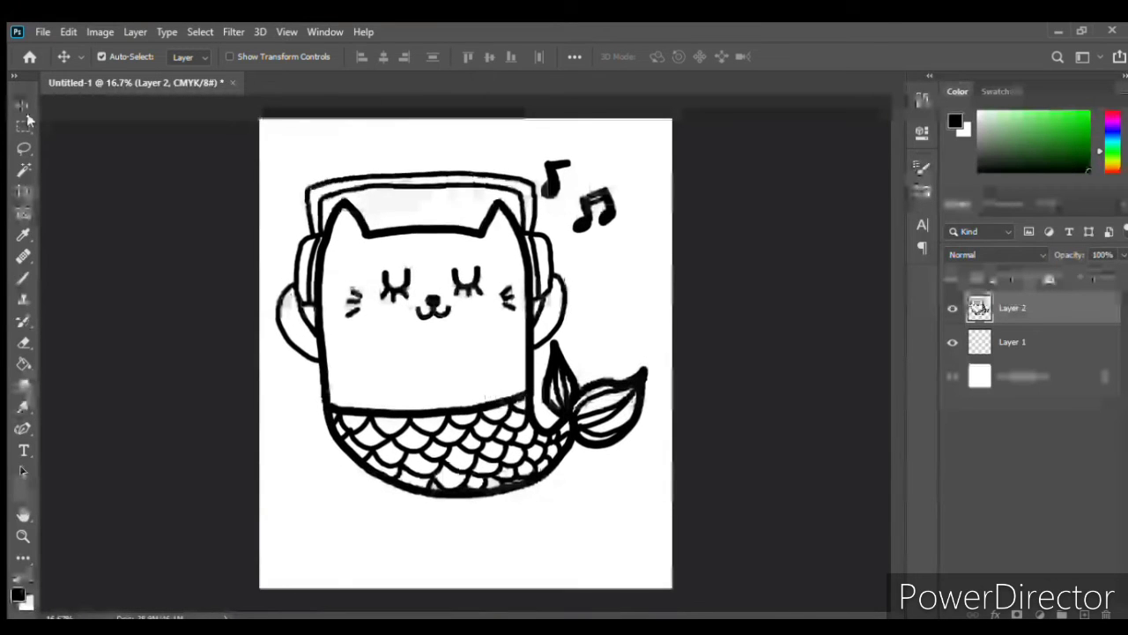
key("shift+Down")
key("shift+Down")
key("shift+Down")
key("shift+Down")
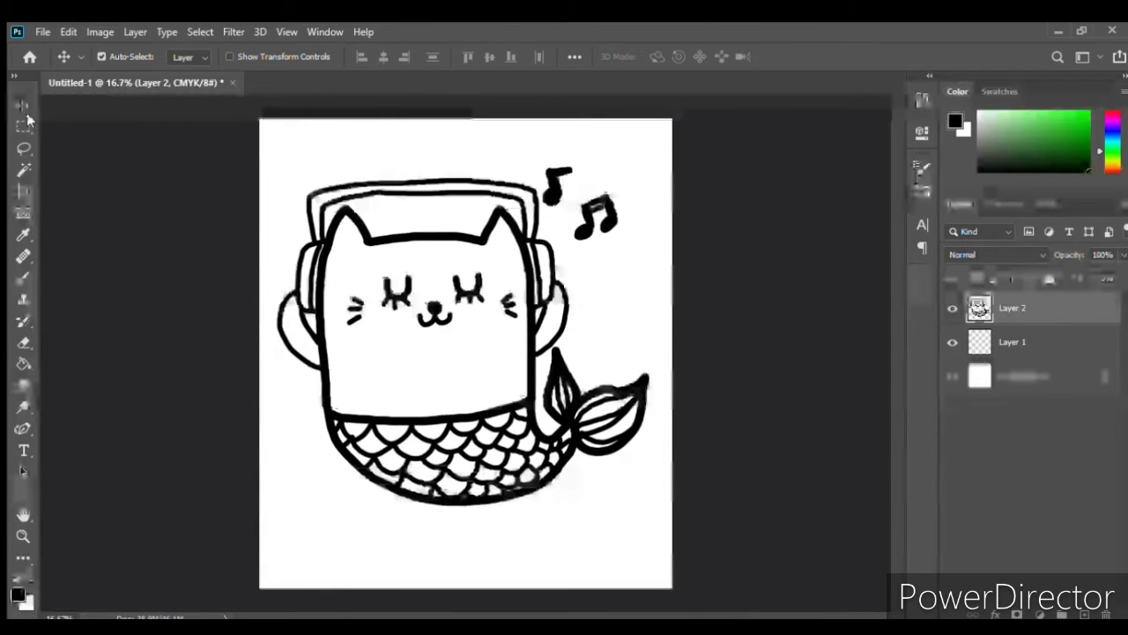
key("shift+Down")
key("shift+Down")
key("shift+Down")
key("shift+Down")
key("shift+Down")
key("shift+Down")
key("shift+Down")
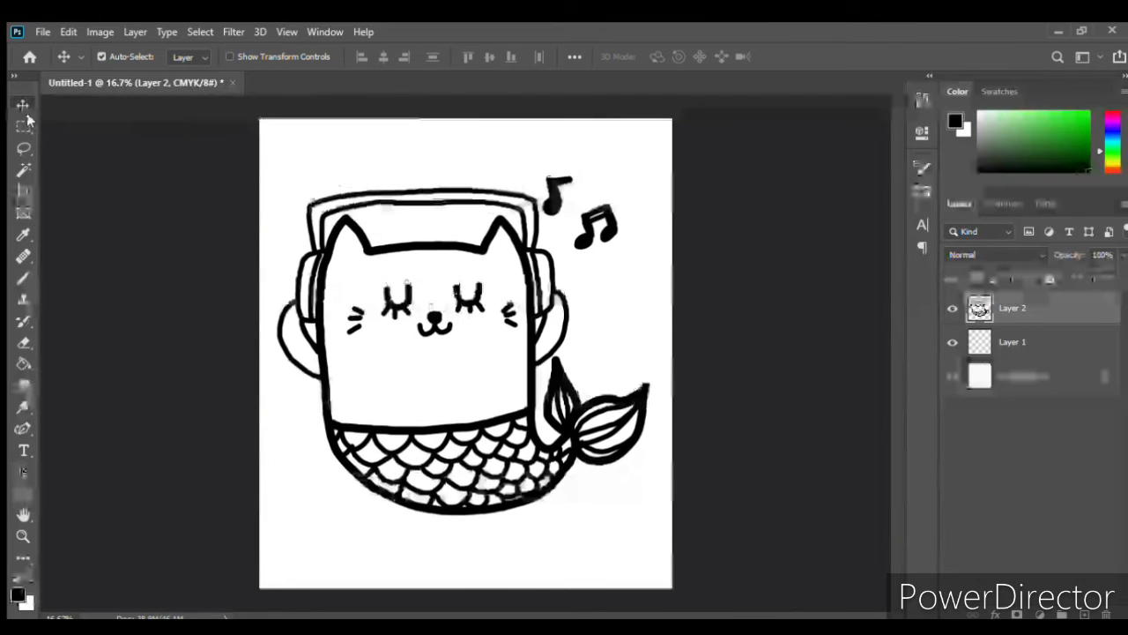
key("shift+Down")
key("shift+Down")
key("shift+Down")
key("shift+Down")
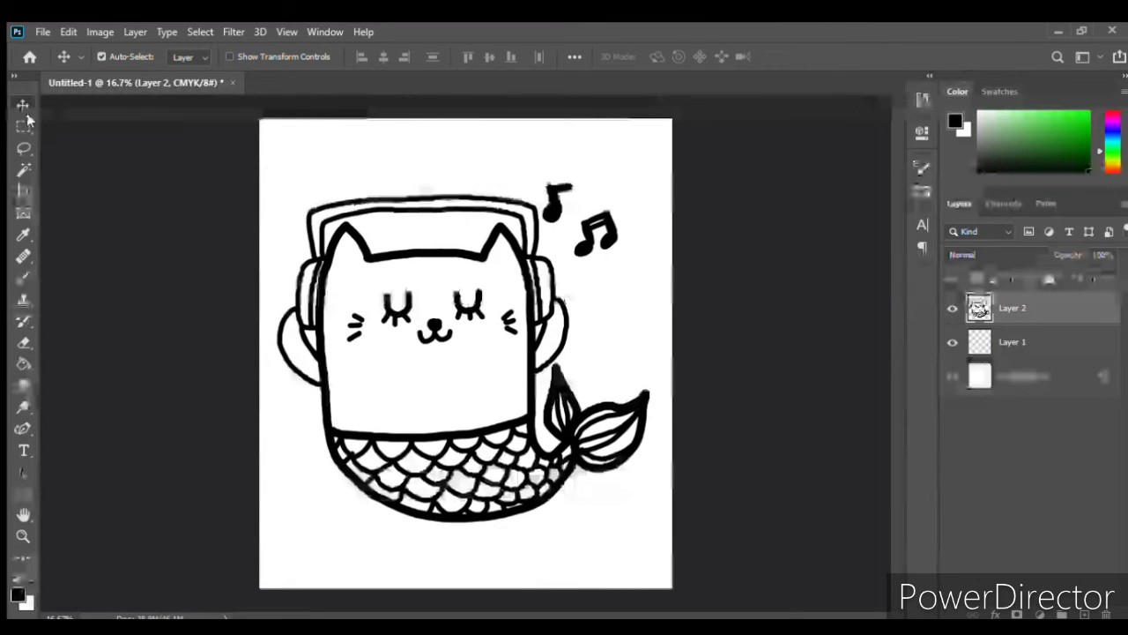
Choose a medium green foreground colour and brush in the first two full scales of the tail's upper row on Layer 1
key("i")
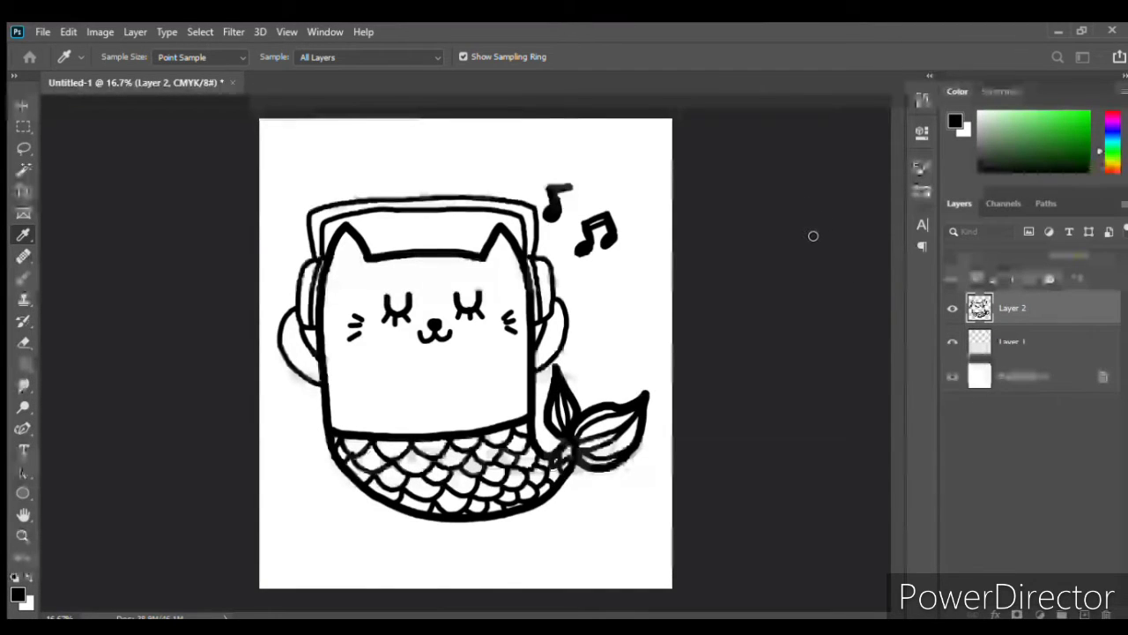
left_click(1062, 130)
key("v")
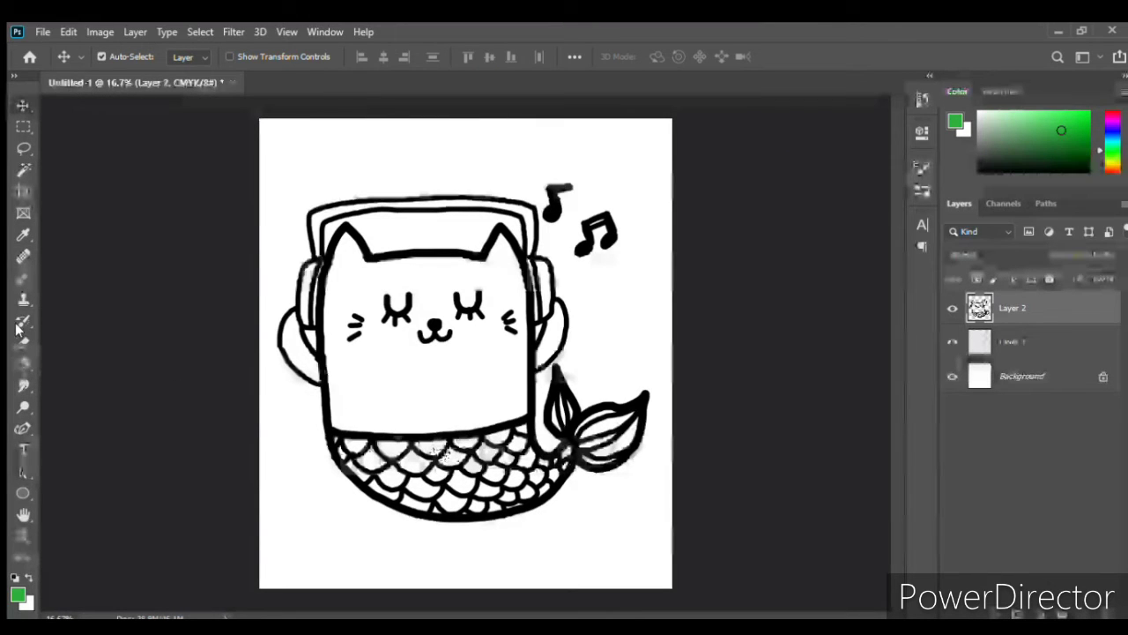
left_click(23, 279)
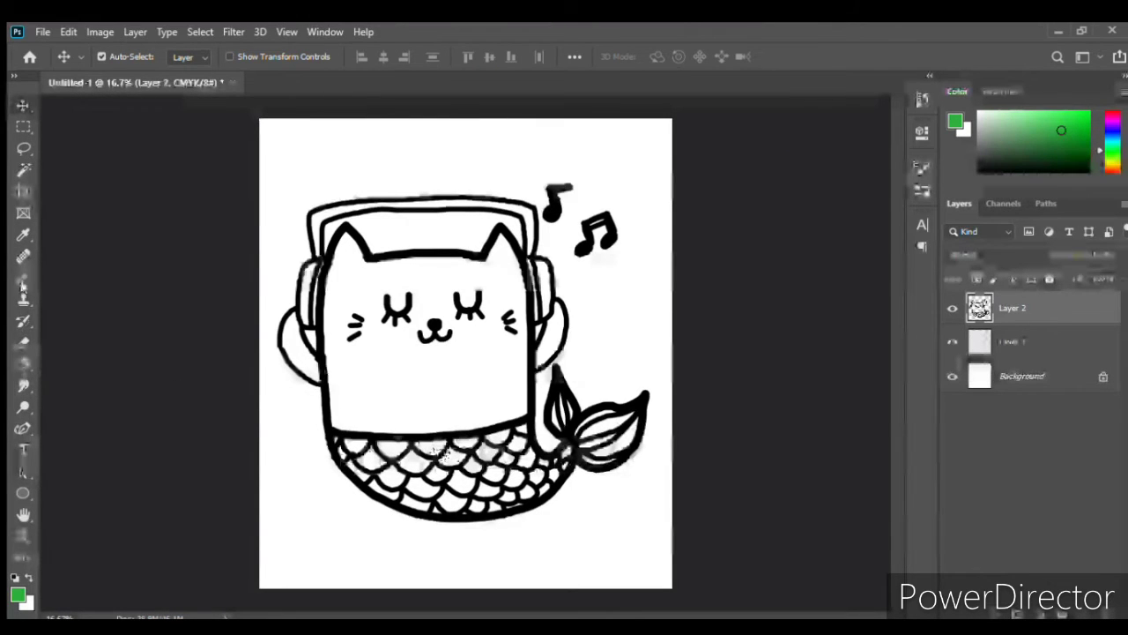
left_click(1046, 340)
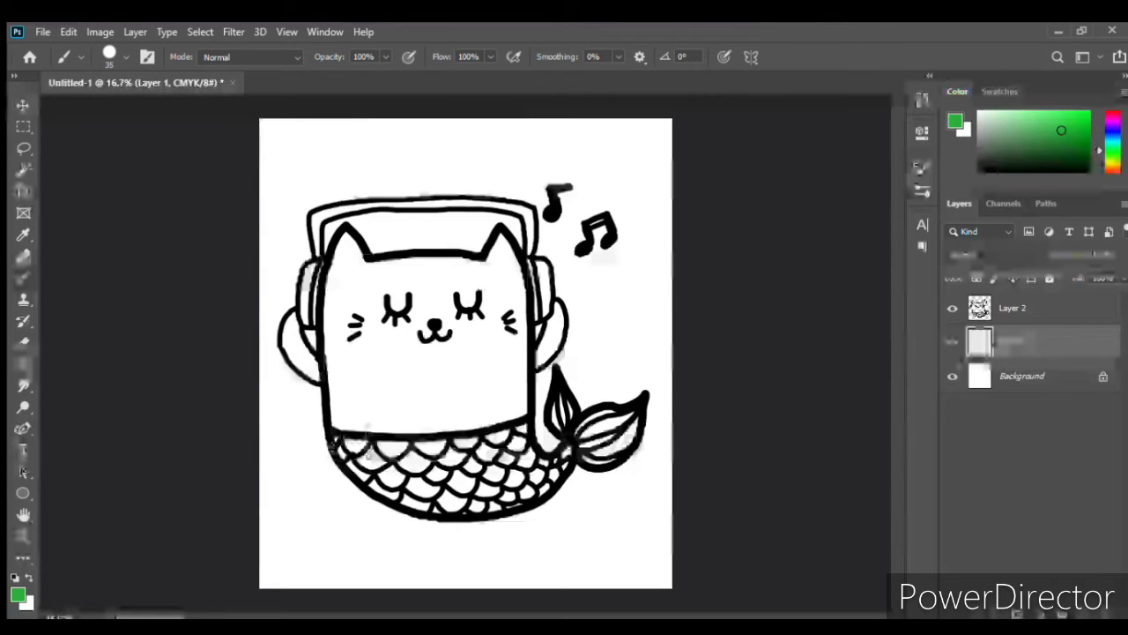
left_click(357, 444)
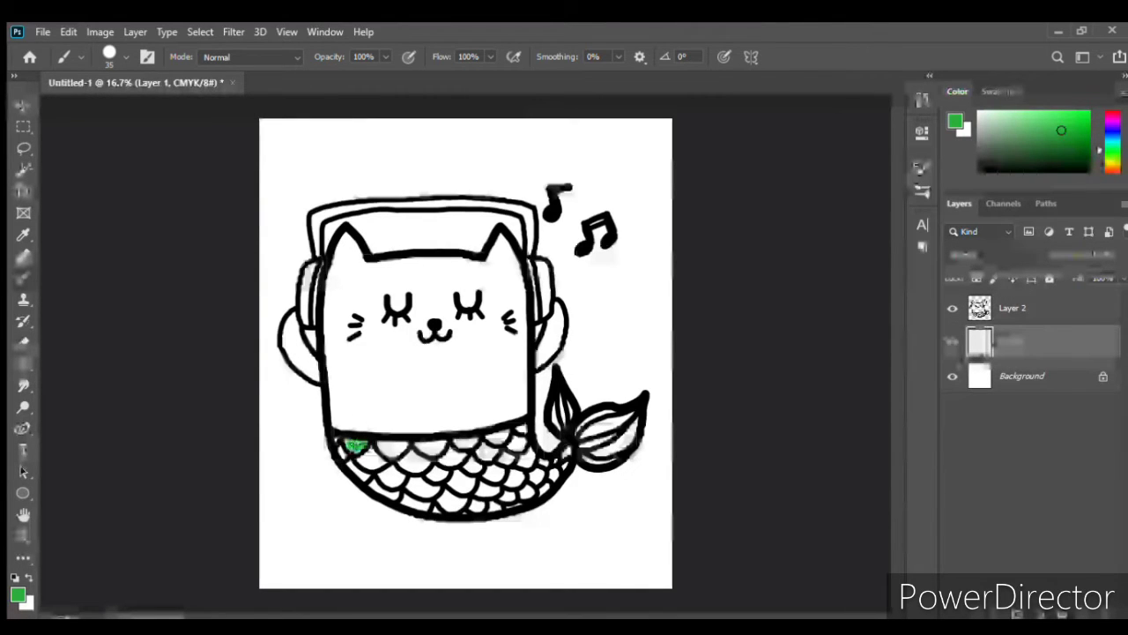
left_click_drag(350, 445, 363, 445)
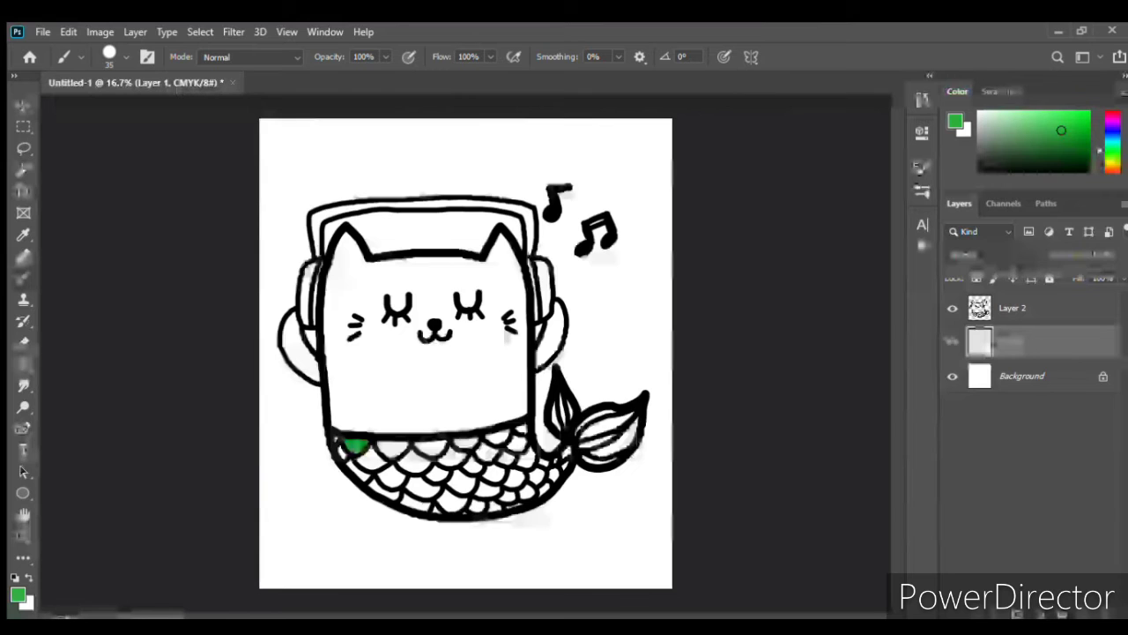
left_click(397, 447)
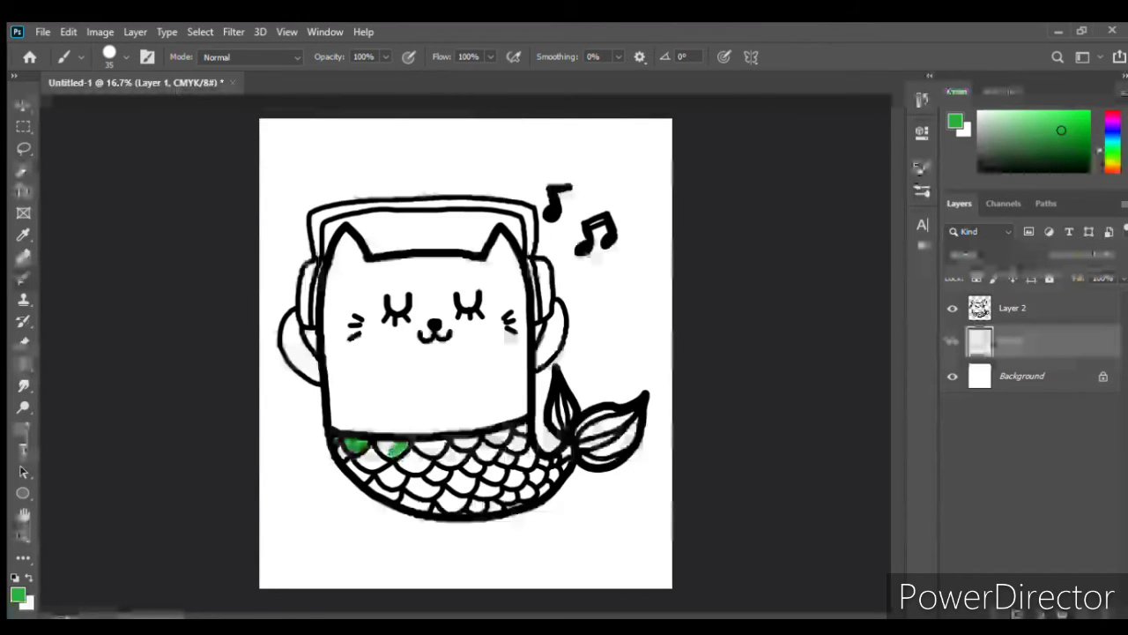
left_click_drag(397, 448, 384, 446)
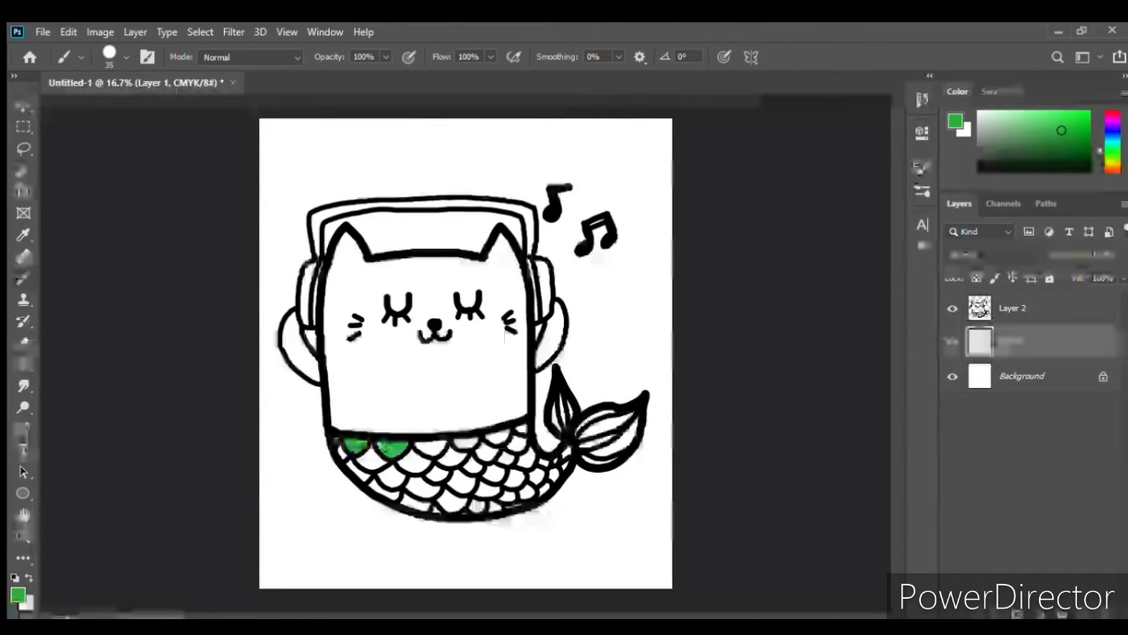
Paint the remaining scales of the upper row green on Layer 1, across to the right side of the waist
scroll(388, 450, "up", 3)
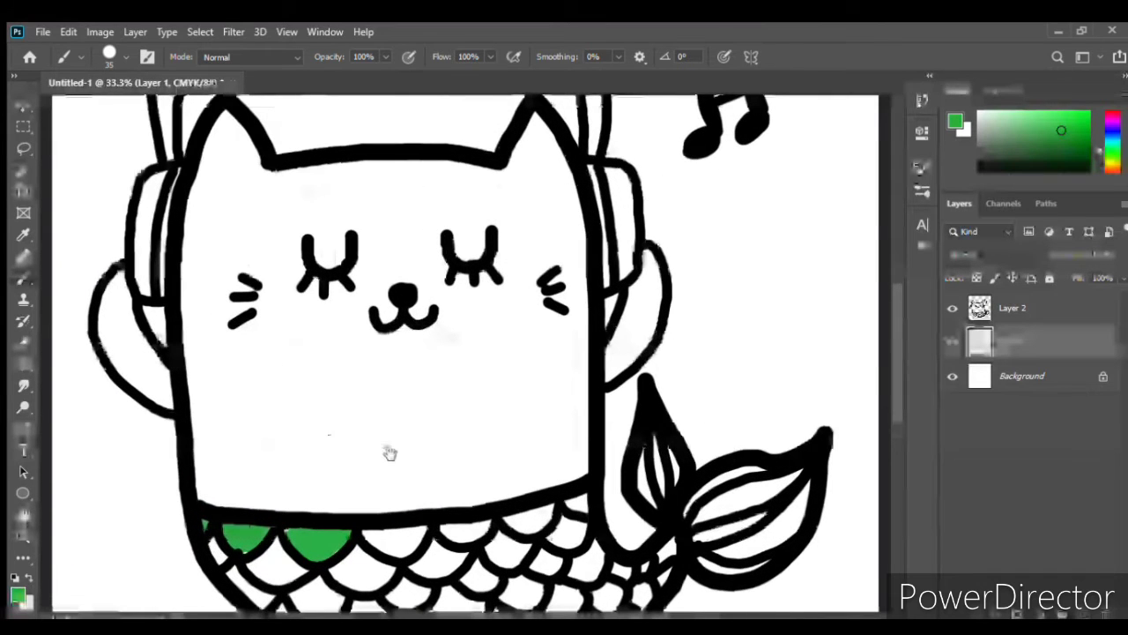
scroll(390, 452, "down", 1)
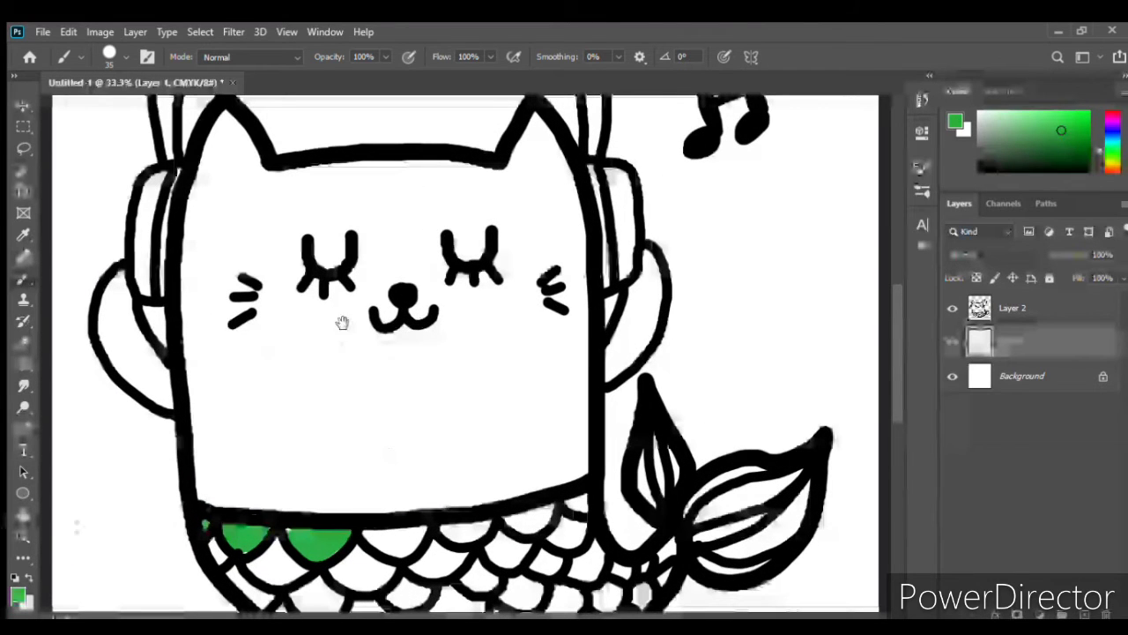
scroll(327, 170, "up", 1)
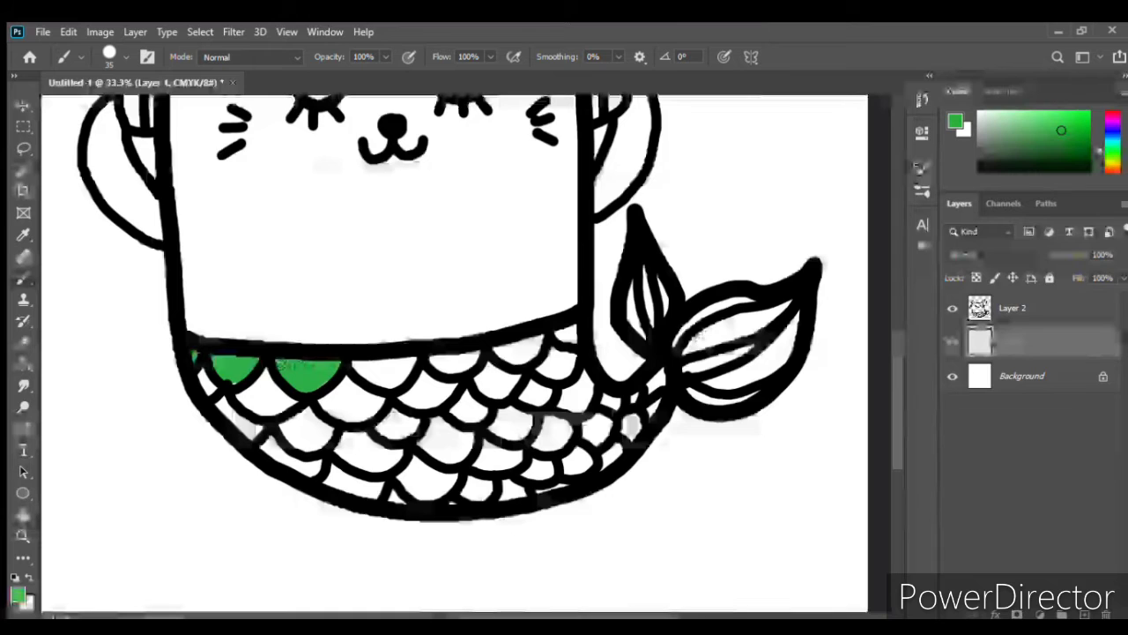
mouse_move(416, 360)
left_mouse_down()
mouse_move(389, 381)
mouse_move(356, 364)
left_mouse_up()
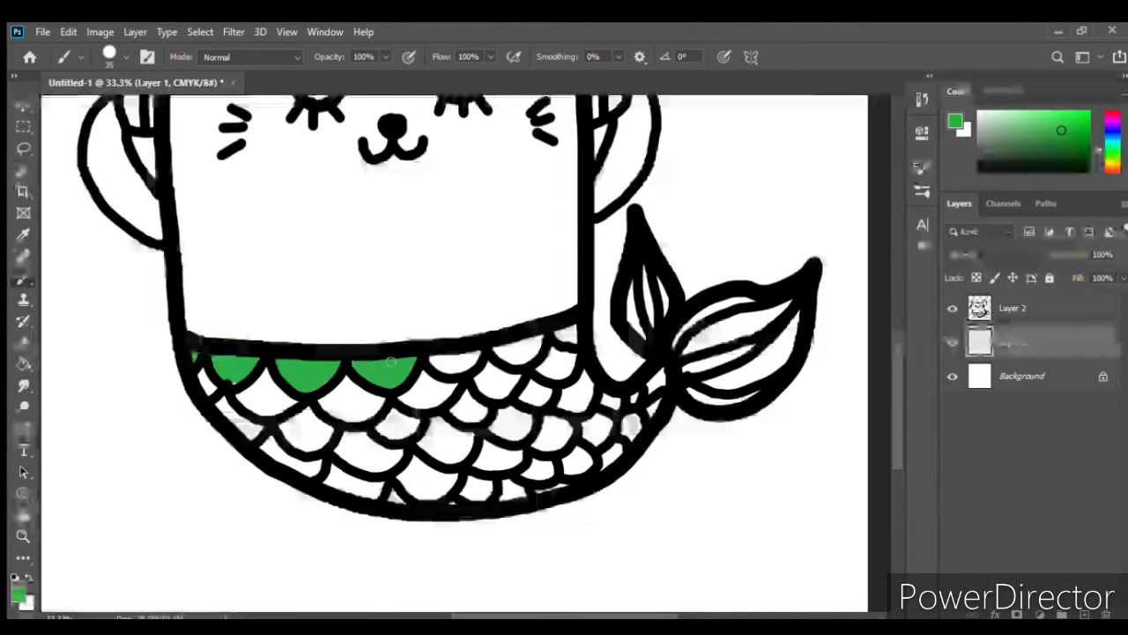
mouse_move(454, 358)
left_mouse_down()
mouse_move(469, 363)
mouse_move(438, 365)
left_mouse_up()
mouse_move(534, 348)
left_mouse_down()
mouse_move(500, 352)
mouse_move(573, 332)
left_mouse_up()
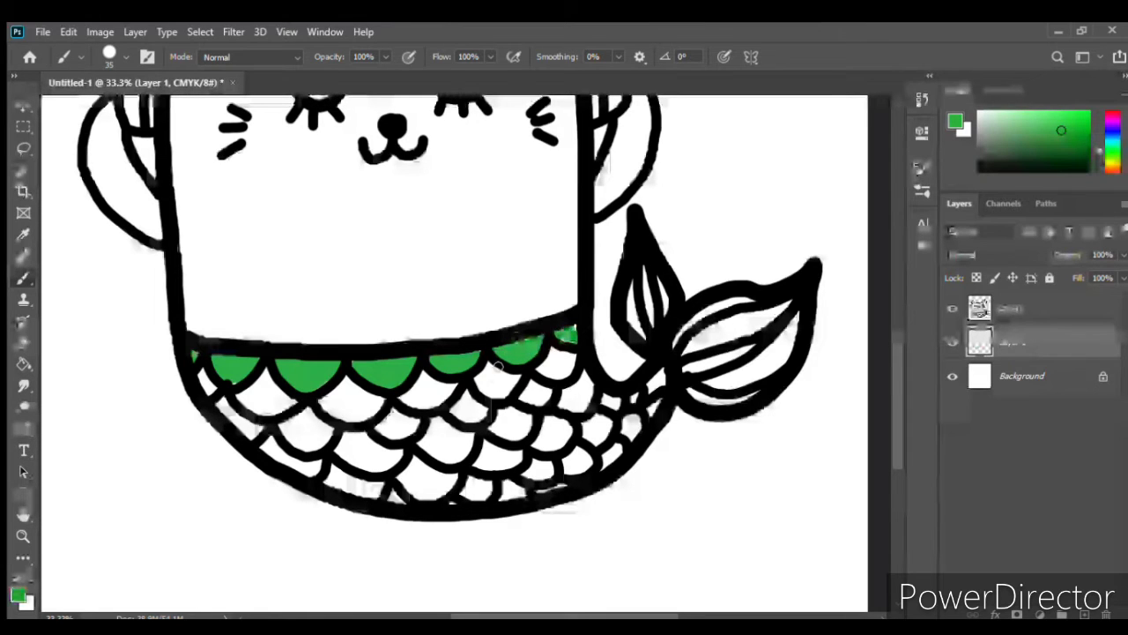
Paint the second row of tail scales medium green on Layer 1, from the right side of the waist across to the left edge
mouse_move(560, 355)
left_mouse_down()
mouse_move(563, 372)
mouse_move(544, 364)
mouse_move(509, 379)
mouse_move(511, 393)
mouse_move(481, 381)
mouse_move(485, 368)
mouse_move(406, 397)
left_mouse_up()
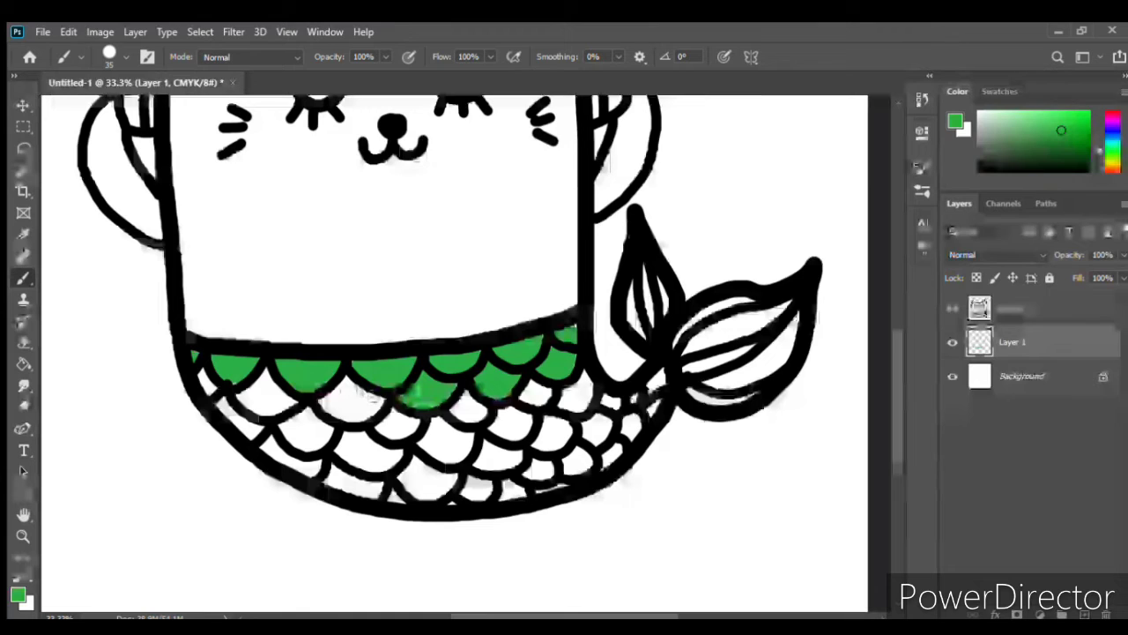
mouse_move(375, 398)
left_mouse_down()
mouse_move(365, 410)
mouse_move(339, 388)
mouse_move(330, 408)
mouse_move(345, 411)
left_mouse_up()
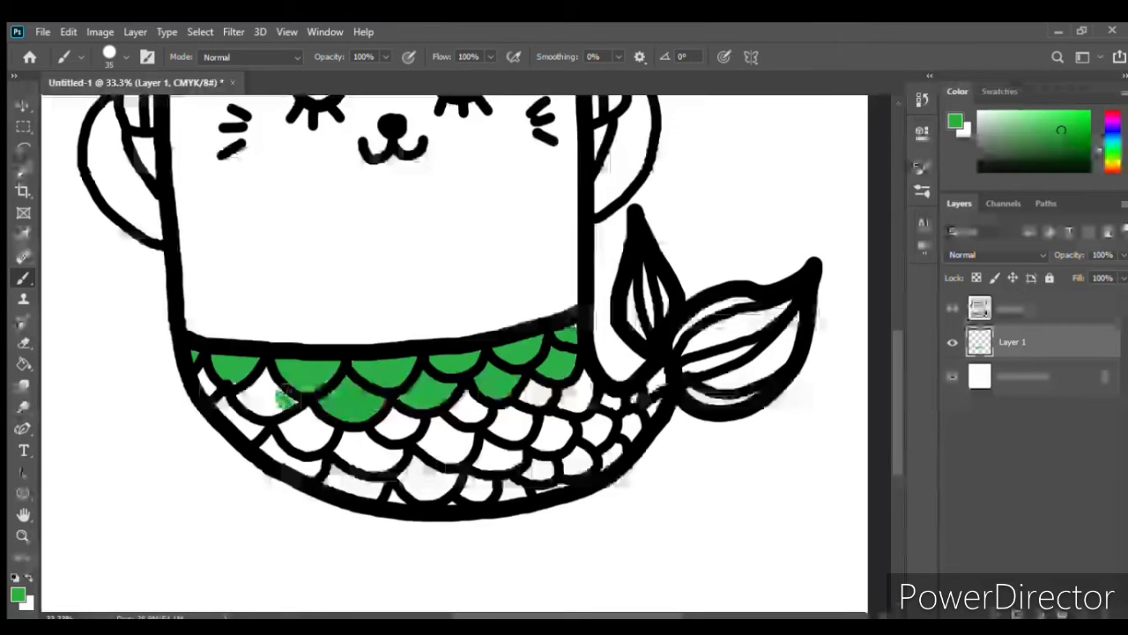
left_click_drag(278, 394, 245, 399)
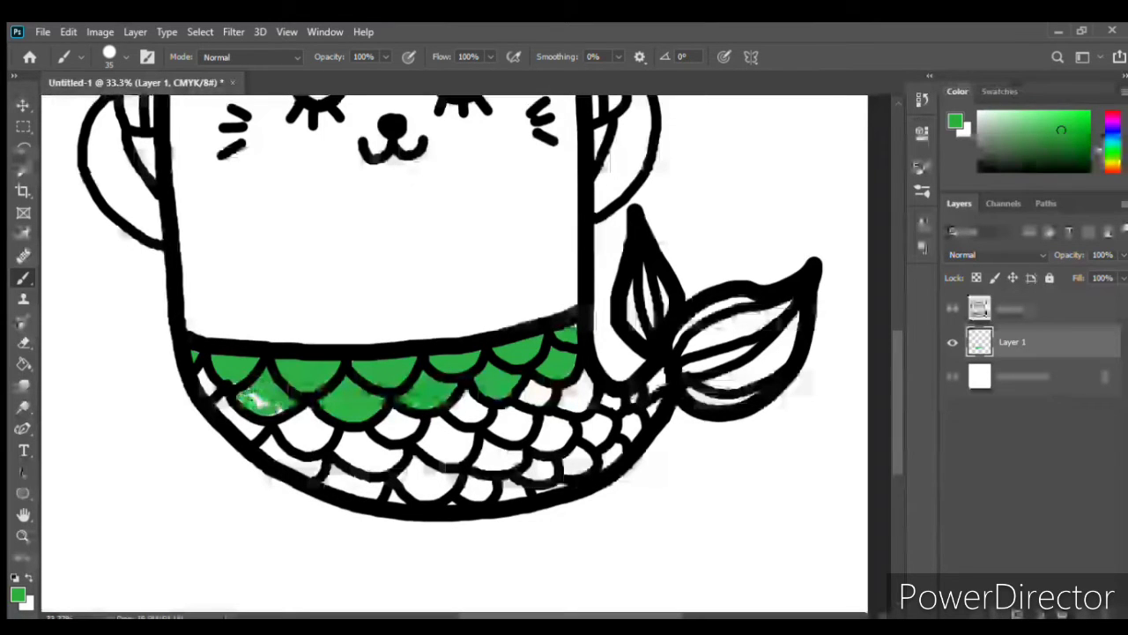
left_click_drag(282, 399, 250, 407)
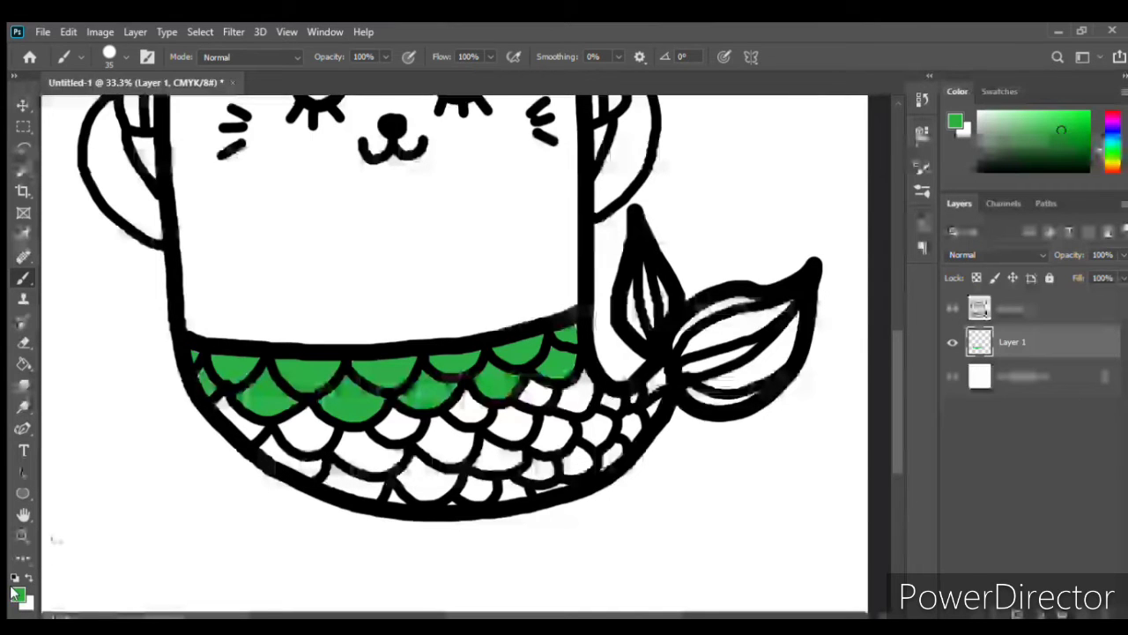
Choose a bright turquoise foreground colour and paint the band of scales directly below the green ones on Layer 1, across the whole tail
key("i")
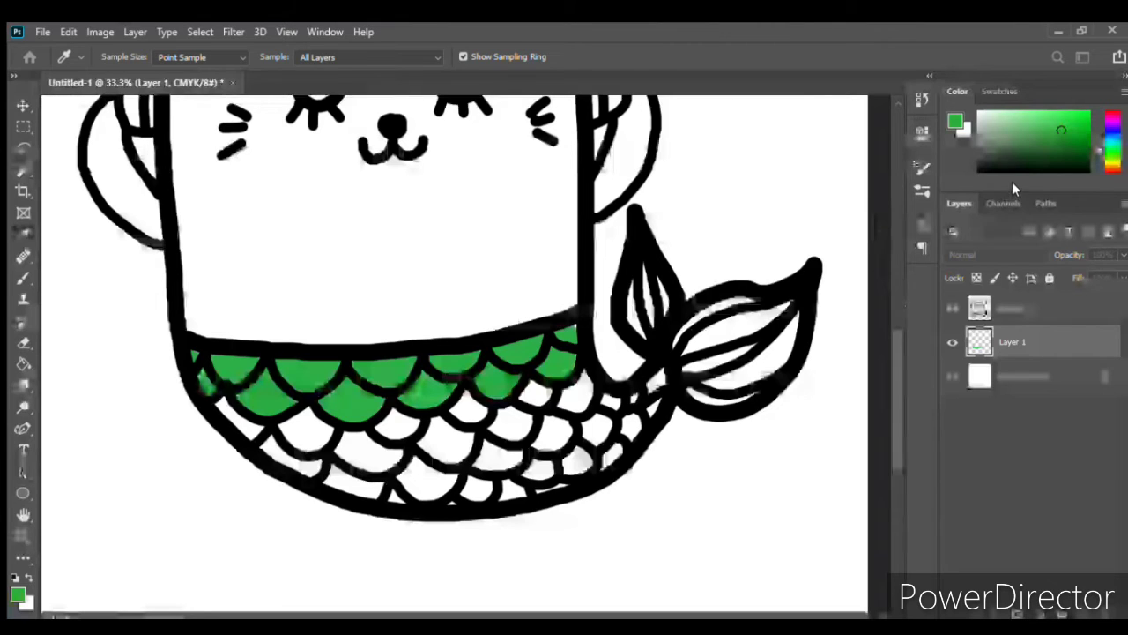
left_click(1012, 182)
key("b")
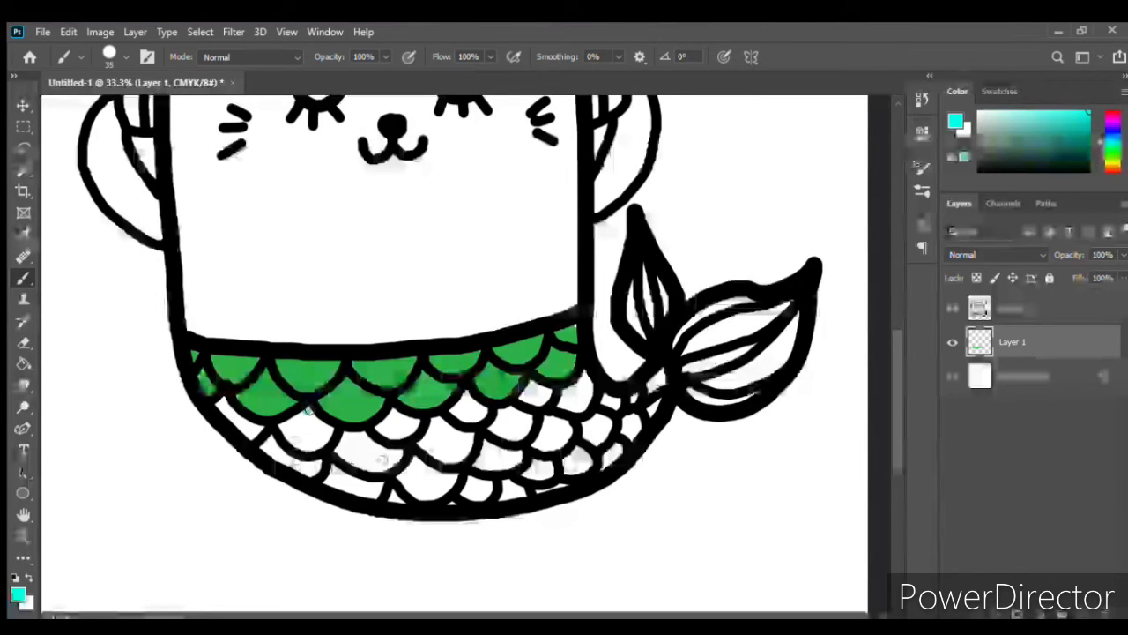
mouse_move(308, 409)
left_mouse_down()
mouse_move(310, 438)
mouse_move(306, 424)
mouse_move(304, 436)
mouse_move(304, 416)
mouse_move(285, 437)
mouse_move(250, 432)
mouse_move(218, 400)
mouse_move(289, 459)
left_mouse_up()
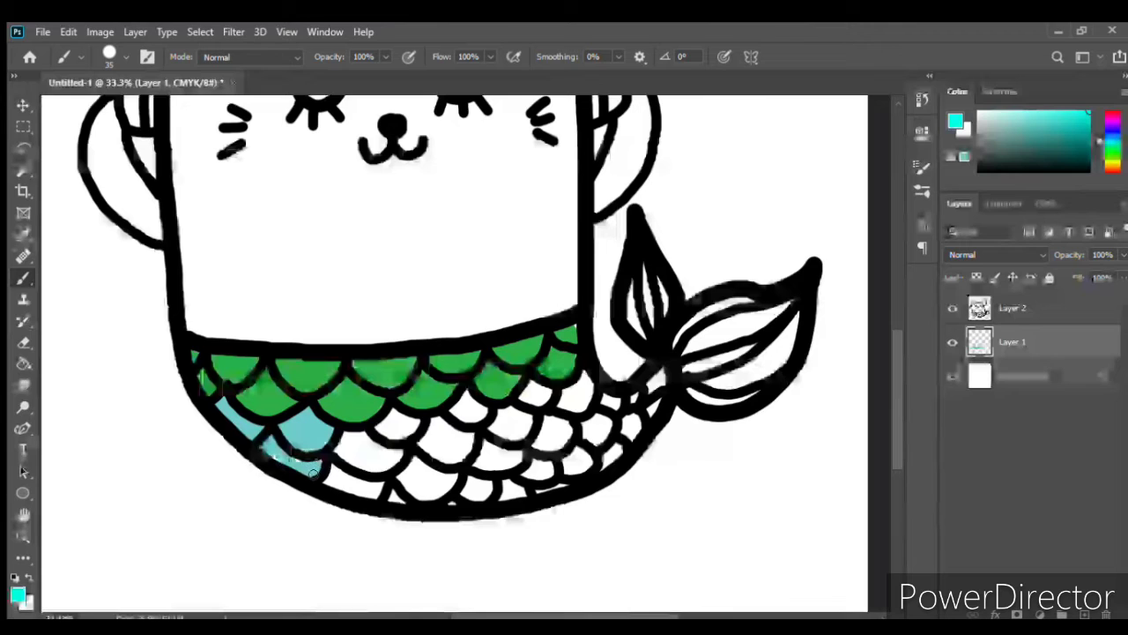
mouse_move(401, 426)
left_mouse_down()
mouse_move(410, 429)
mouse_move(384, 423)
mouse_move(386, 458)
mouse_move(353, 436)
mouse_move(346, 460)
mouse_move(335, 448)
left_mouse_up()
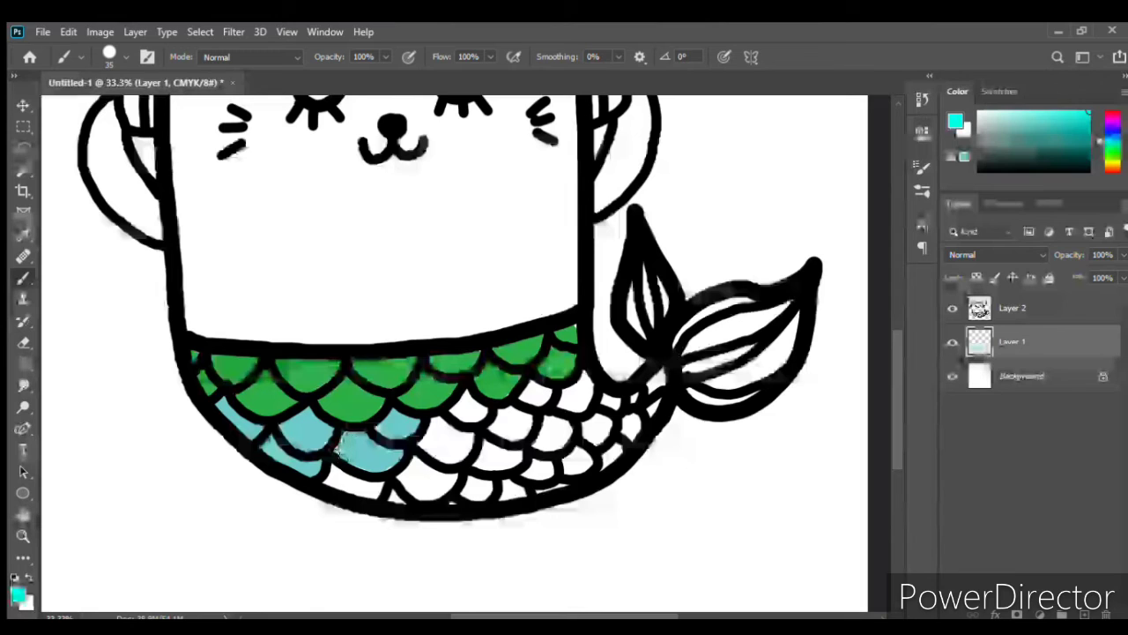
mouse_move(498, 401)
left_mouse_down()
mouse_move(465, 410)
mouse_move(468, 398)
left_mouse_up()
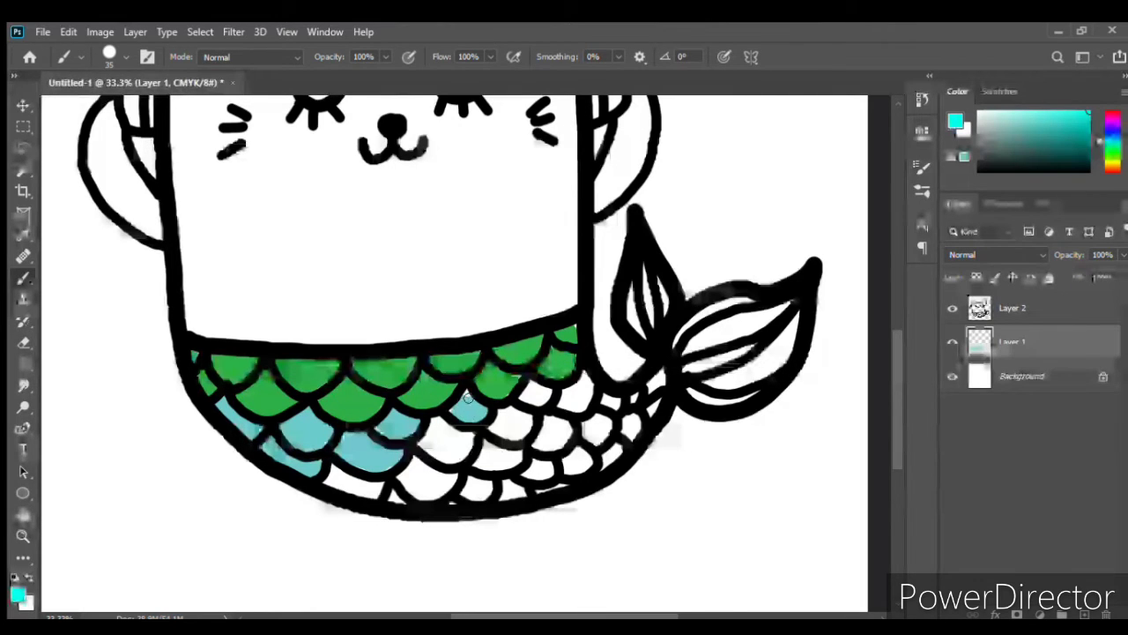
mouse_move(466, 439)
left_mouse_down()
mouse_move(456, 454)
mouse_move(432, 434)
mouse_move(433, 447)
left_mouse_up()
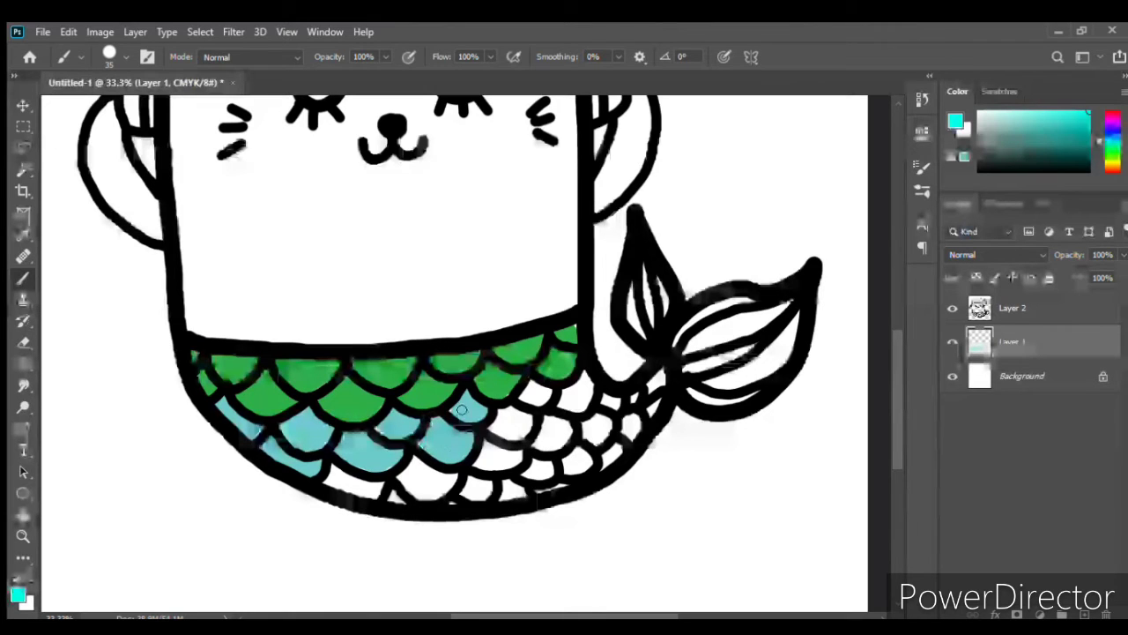
mouse_move(496, 416)
left_mouse_down()
mouse_move(525, 422)
mouse_move(495, 431)
left_mouse_up()
mouse_move(539, 388)
left_mouse_down()
mouse_move(542, 399)
mouse_move(516, 398)
mouse_move(584, 381)
mouse_move(580, 399)
mouse_move(556, 384)
left_mouse_up()
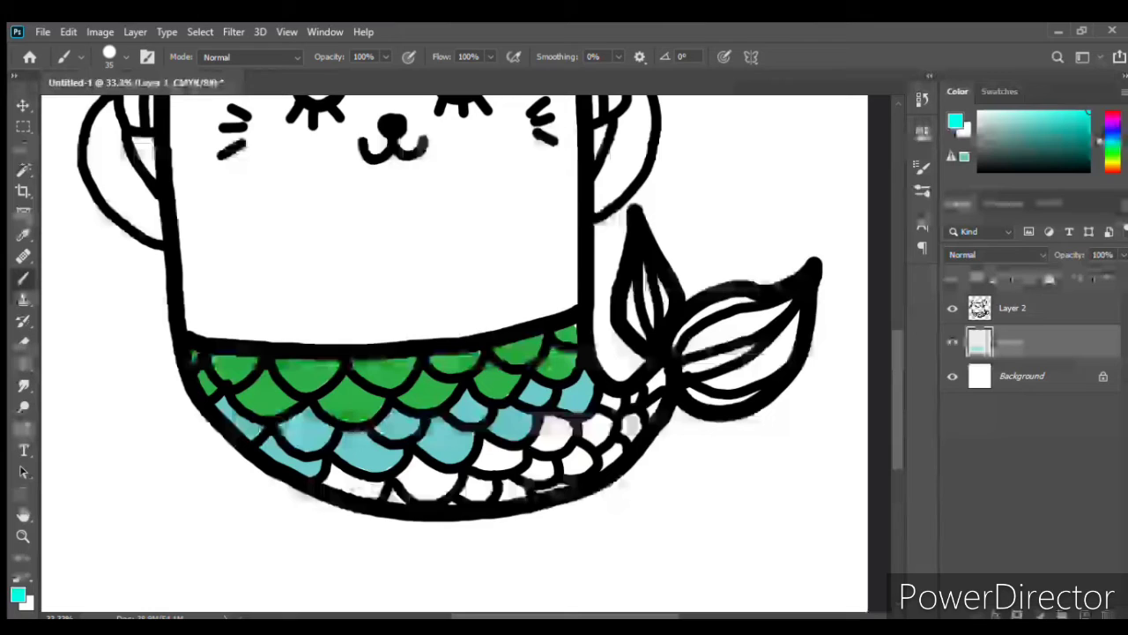
Choose a yellow foreground colour and fill the scales below the turquoise band on Layer 1, along the tail's lower edge
key("i")
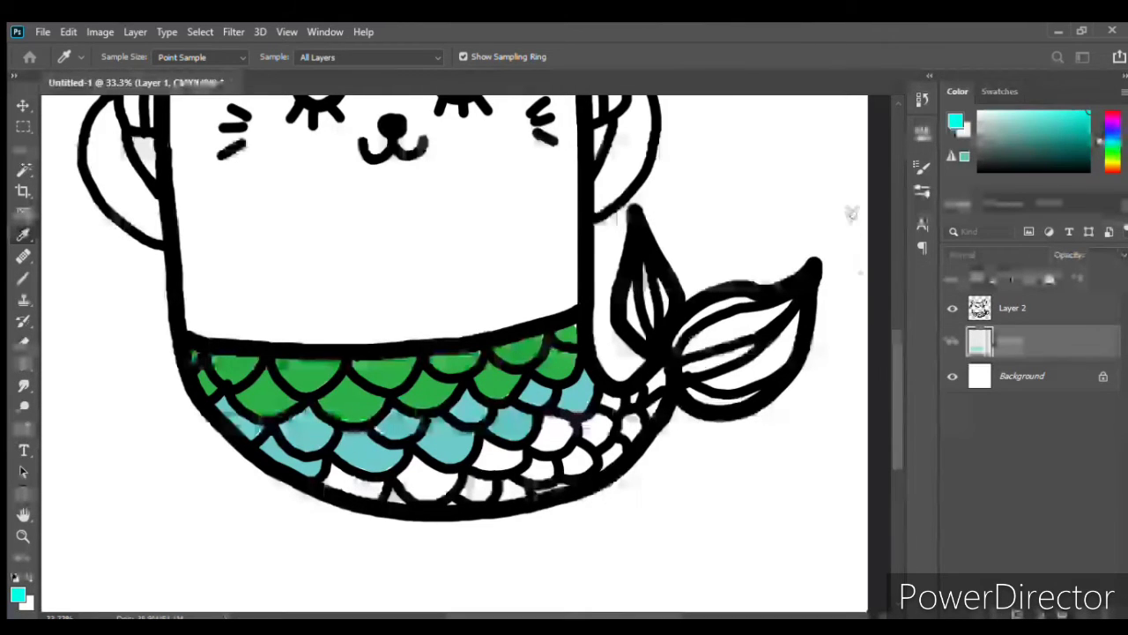
left_click(1015, 176)
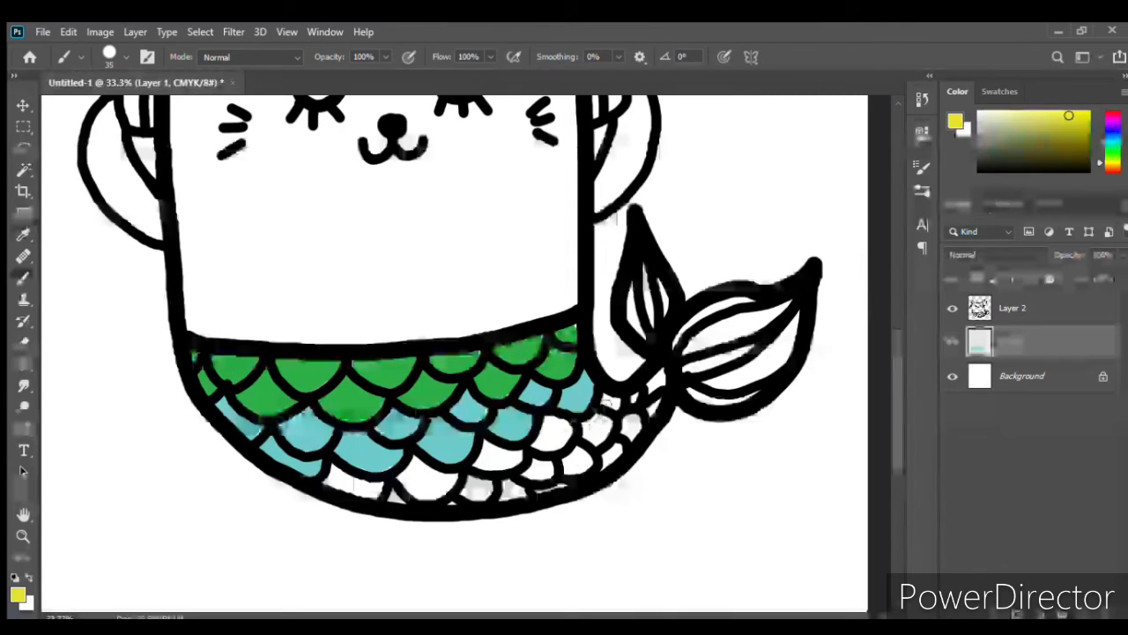
left_click_drag(608, 402, 569, 467)
mouse_move(571, 459)
left_mouse_down()
mouse_move(547, 426)
mouse_move(513, 458)
mouse_move(482, 455)
mouse_move(485, 440)
mouse_move(535, 446)
mouse_move(554, 481)
mouse_move(483, 491)
mouse_move(416, 483)
mouse_move(423, 469)
mouse_move(396, 498)
mouse_move(444, 502)
left_mouse_up()
left_click_drag(376, 493, 333, 476)
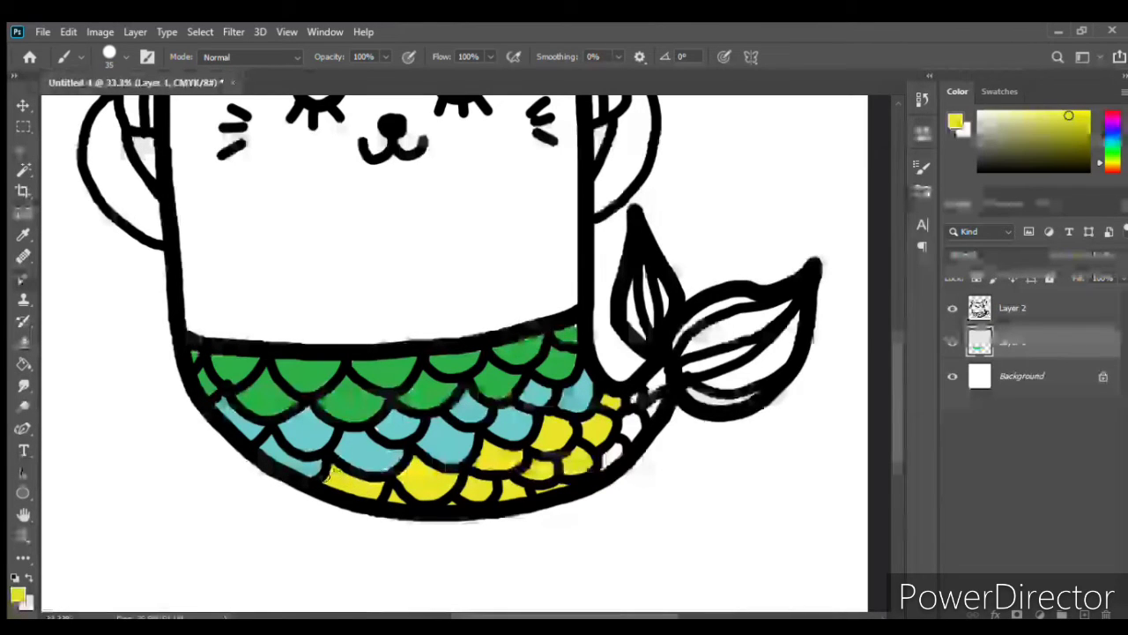
Choose a pink foreground colour and paint the last scales beside the fins, the large fin's upper strip and the small fin's left strip
key("i")
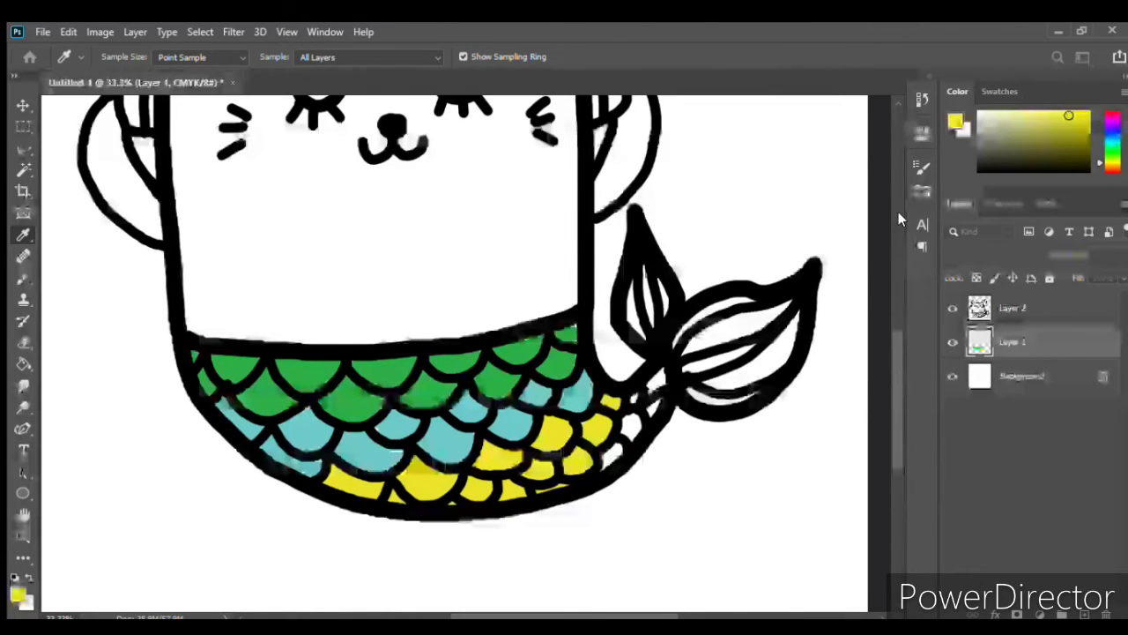
key("b")
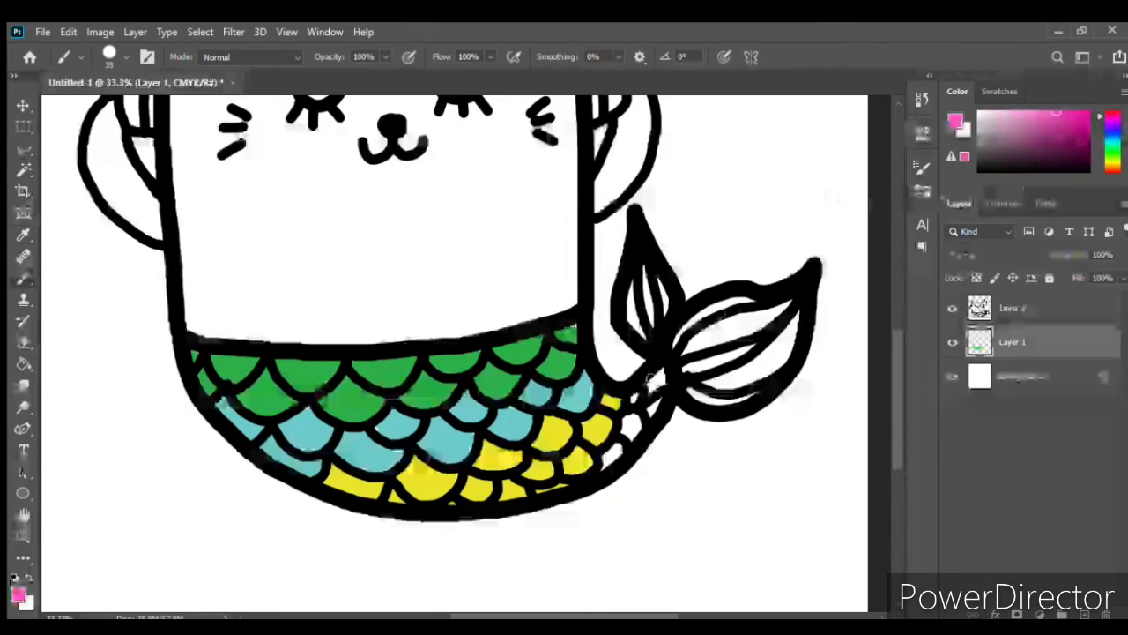
mouse_move(652, 372)
left_mouse_down()
mouse_move(657, 392)
mouse_move(631, 432)
left_mouse_up()
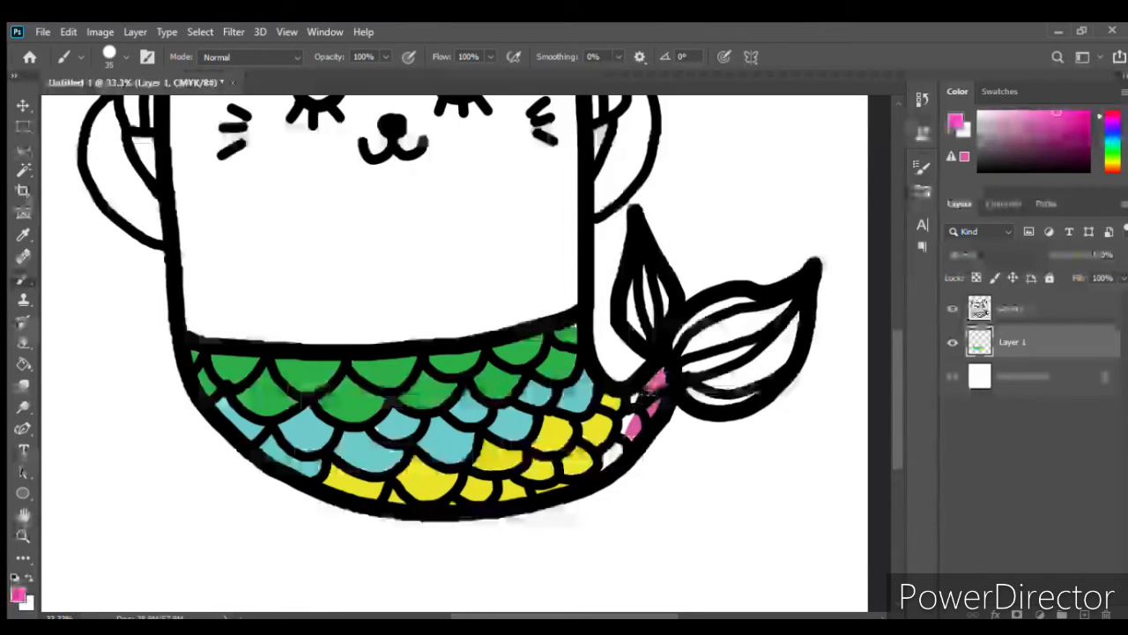
mouse_move(644, 390)
left_mouse_down()
mouse_move(604, 468)
mouse_move(642, 395)
left_mouse_up()
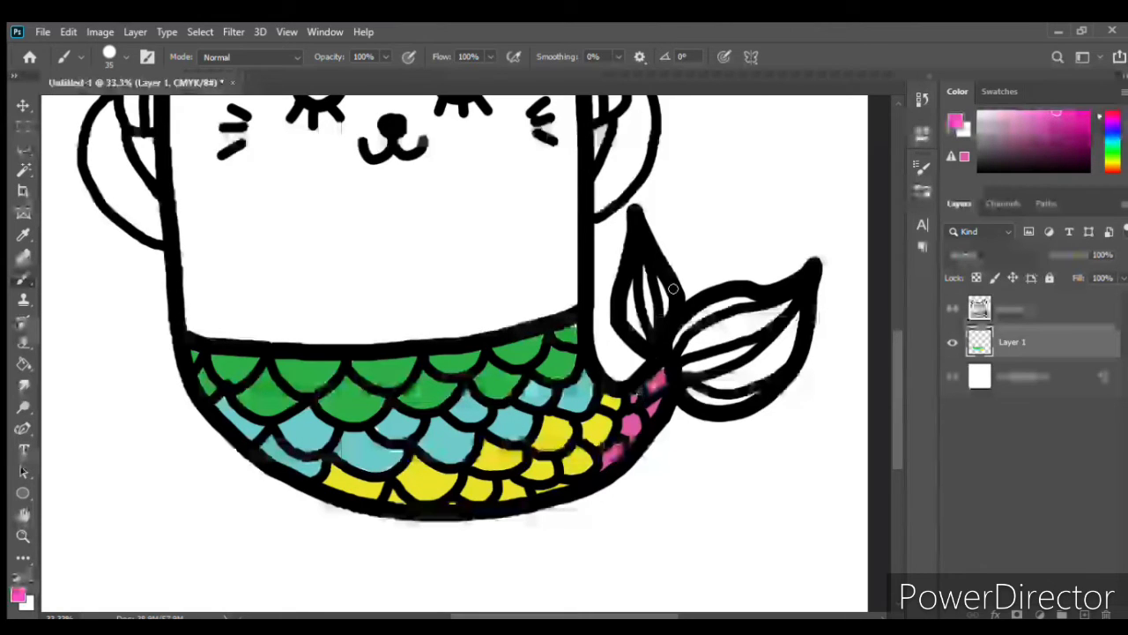
mouse_move(736, 290)
left_mouse_down()
mouse_move(758, 299)
mouse_move(701, 310)
mouse_move(674, 349)
mouse_move(750, 304)
left_mouse_up()
left_click_drag(644, 345, 628, 275)
Sample the turquoise from the scales and paint the large fin's wide lower-right section and the small fin's right strip
key("i")
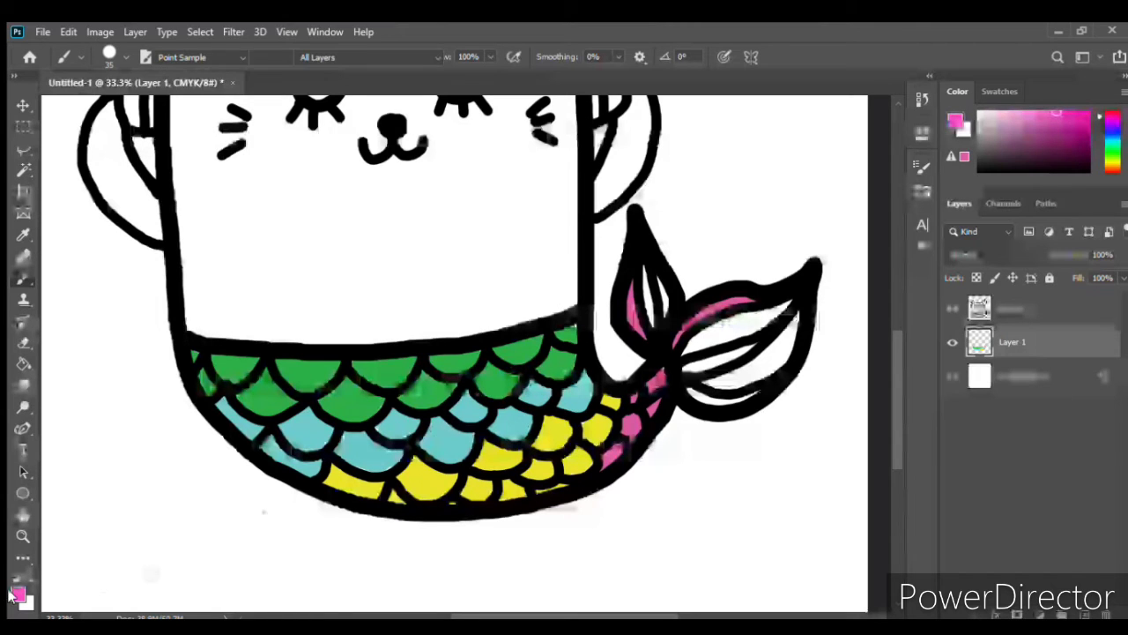
key("b")
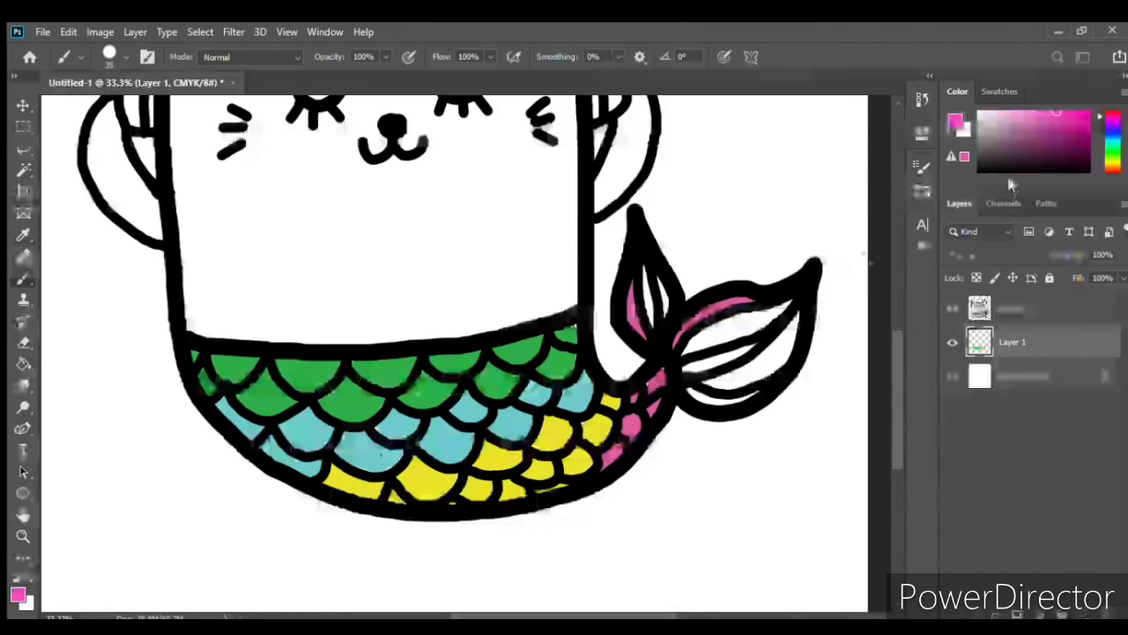
left_click(373, 433, "alt")
mouse_move(770, 331)
left_mouse_down()
mouse_move(793, 315)
mouse_move(788, 353)
mouse_move(759, 377)
mouse_move(705, 379)
left_mouse_up()
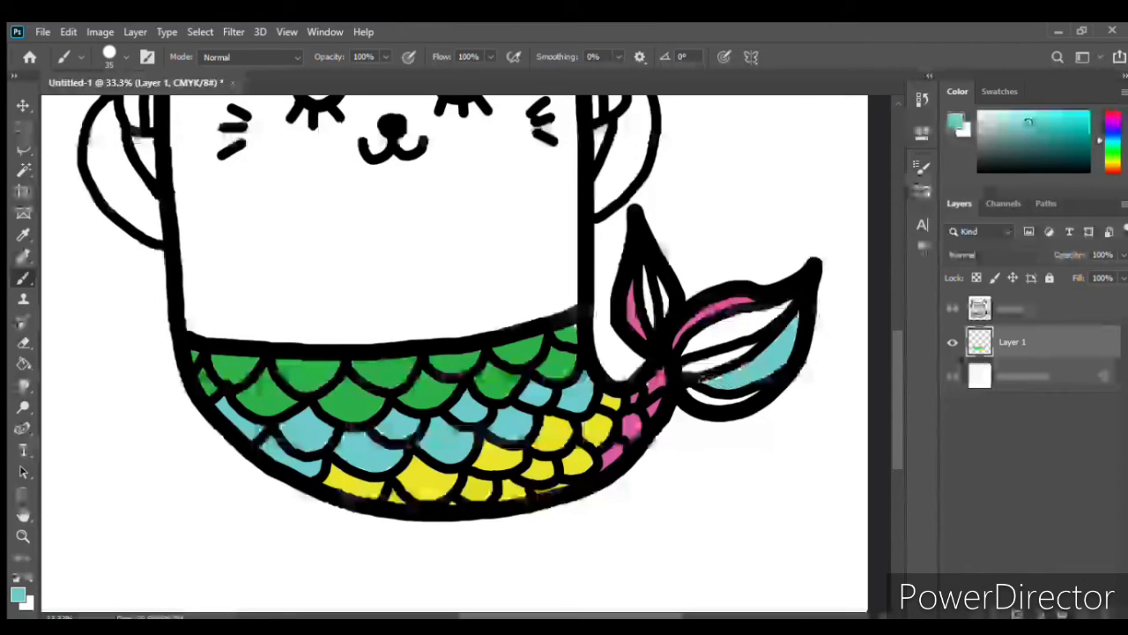
left_click_drag(672, 323, 650, 268)
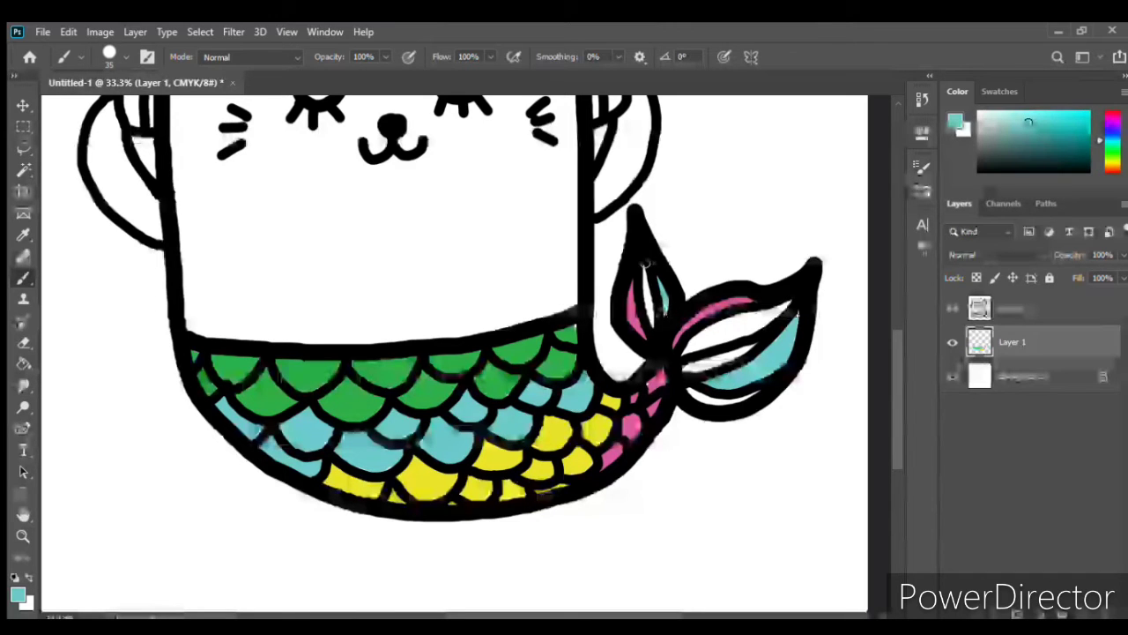
Sample the yellow from the scales and paint the small fin's middle strip plus the large fin's upper-middle and lowest strips
key("i")
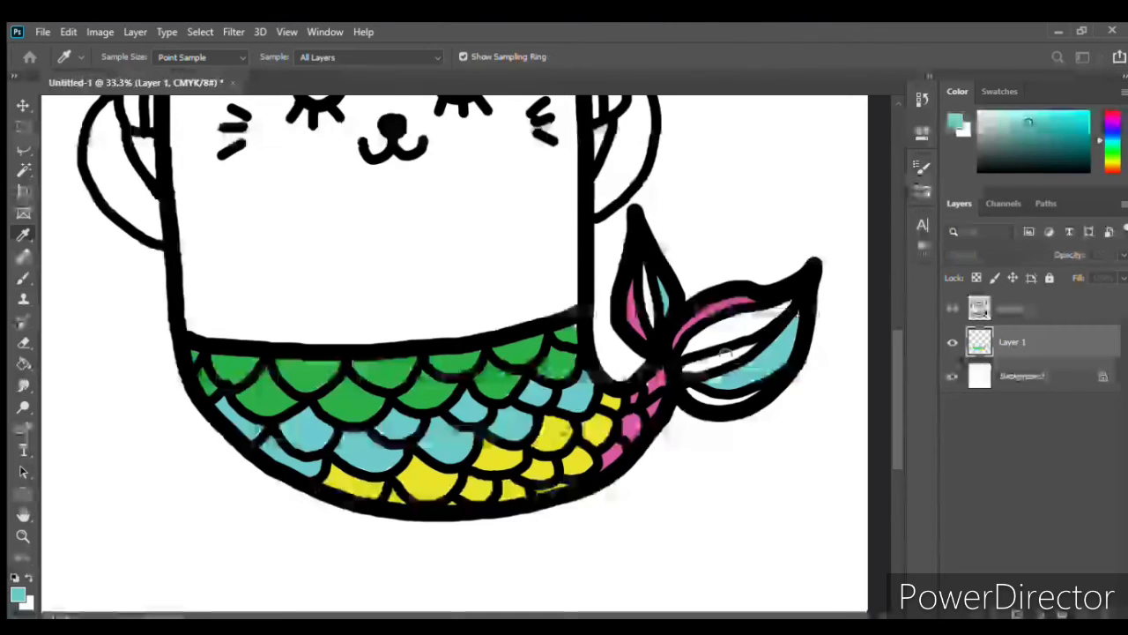
left_click(597, 428)
key("b")
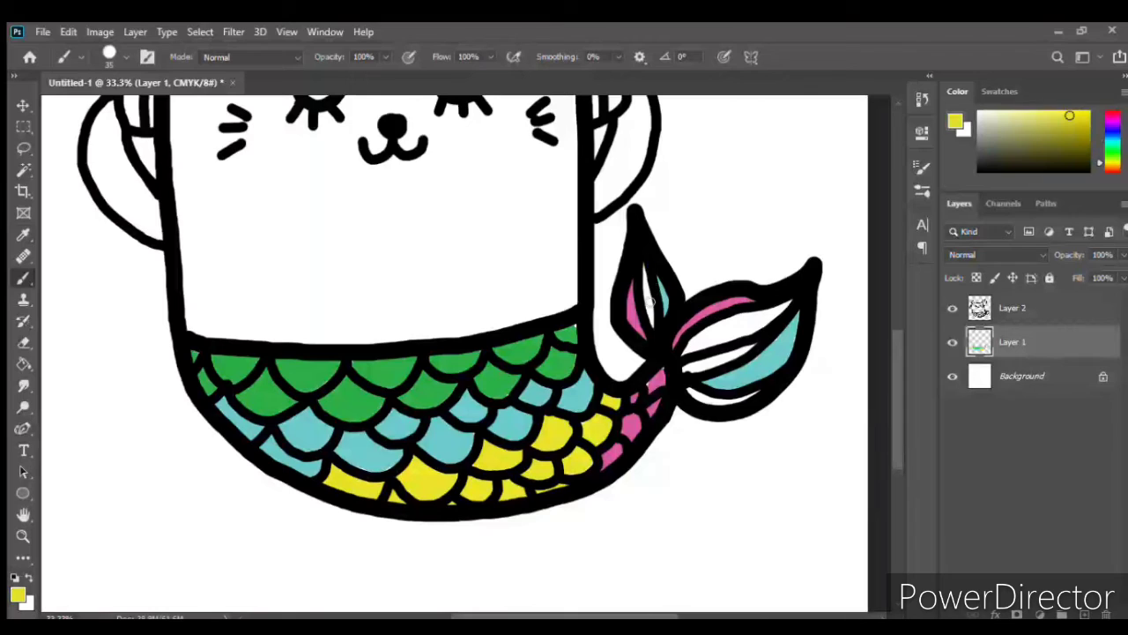
left_click_drag(651, 300, 641, 268)
mouse_move(779, 301)
left_mouse_down()
mouse_move(758, 322)
mouse_move(770, 308)
mouse_move(731, 332)
mouse_move(709, 344)
left_mouse_up()
mouse_move(706, 394)
left_mouse_down()
mouse_move(752, 395)
mouse_move(693, 397)
left_mouse_up()
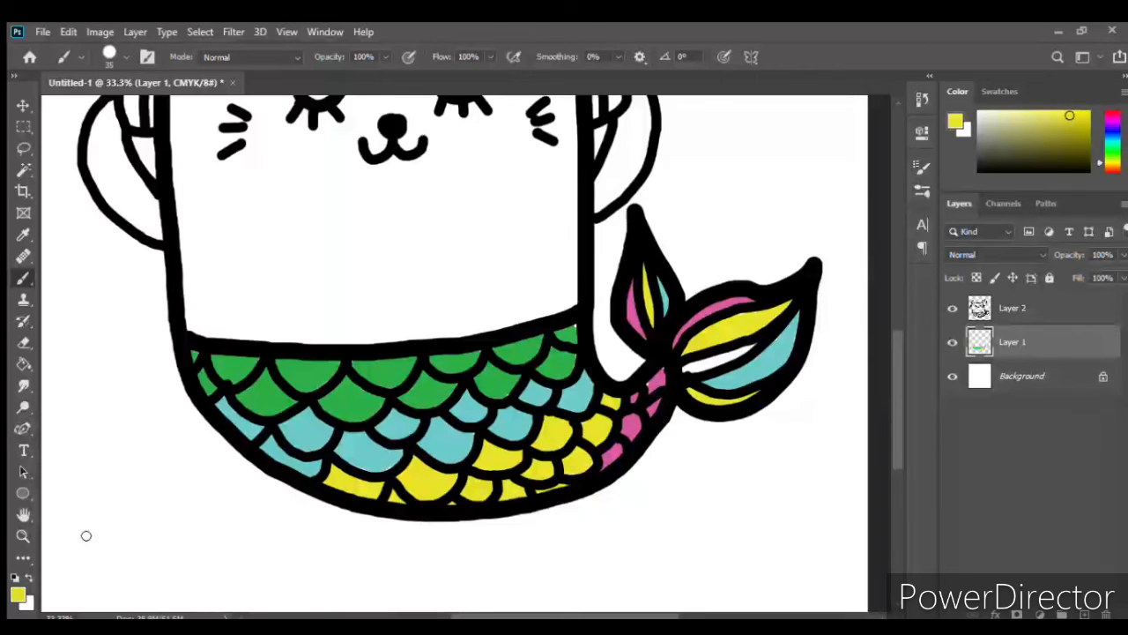
Return to the medium green of the upper scales and paint the remaining white middle strip of the large fin
key("i")
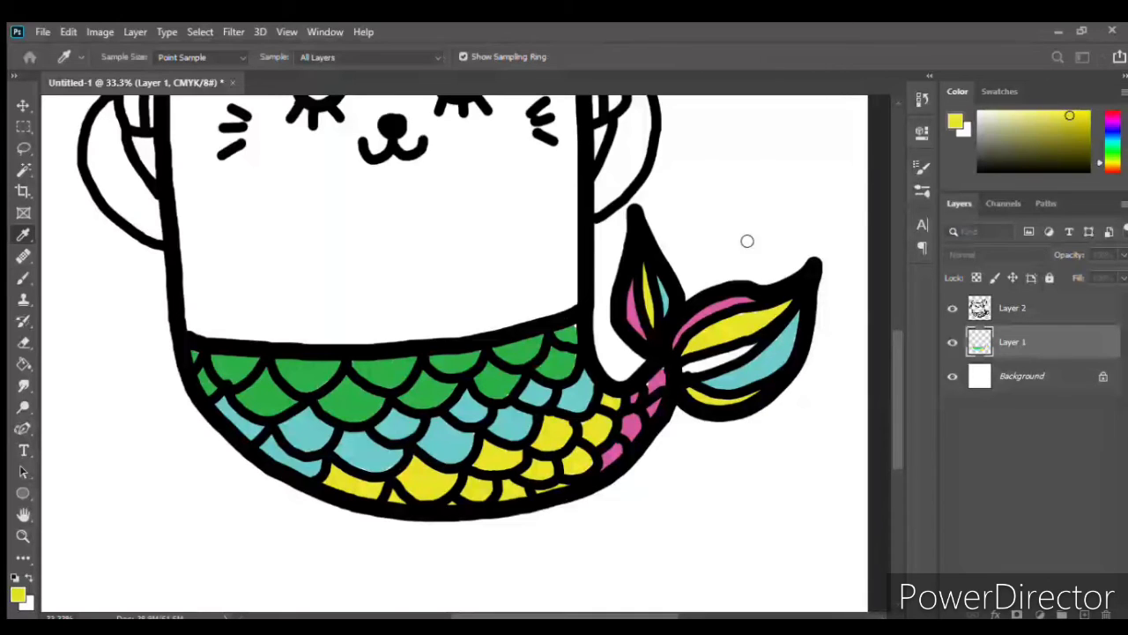
left_click(1014, 177)
left_click_drag(738, 352, 709, 358)
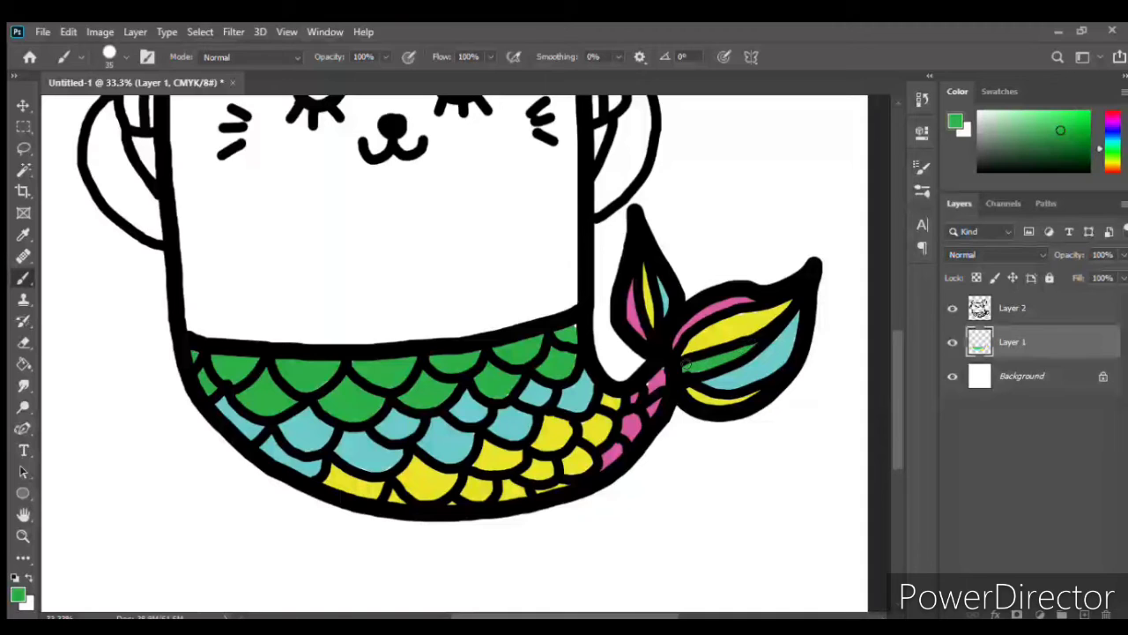
key("ctrl+minus")
key("ctrl+minus")
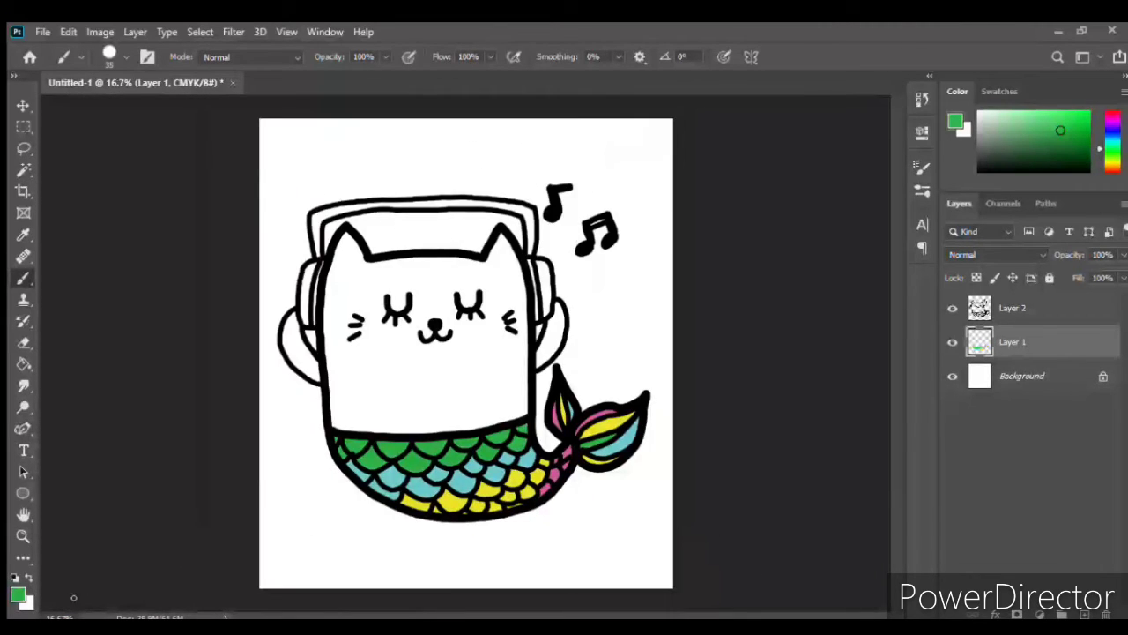
key("i")
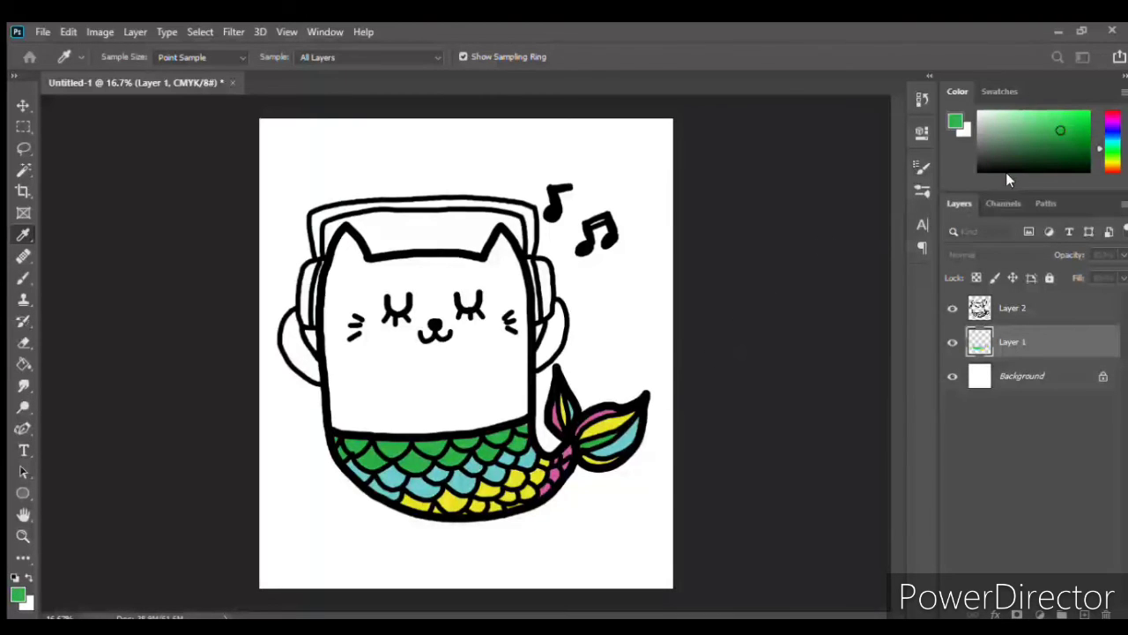
key("b")
key("d")
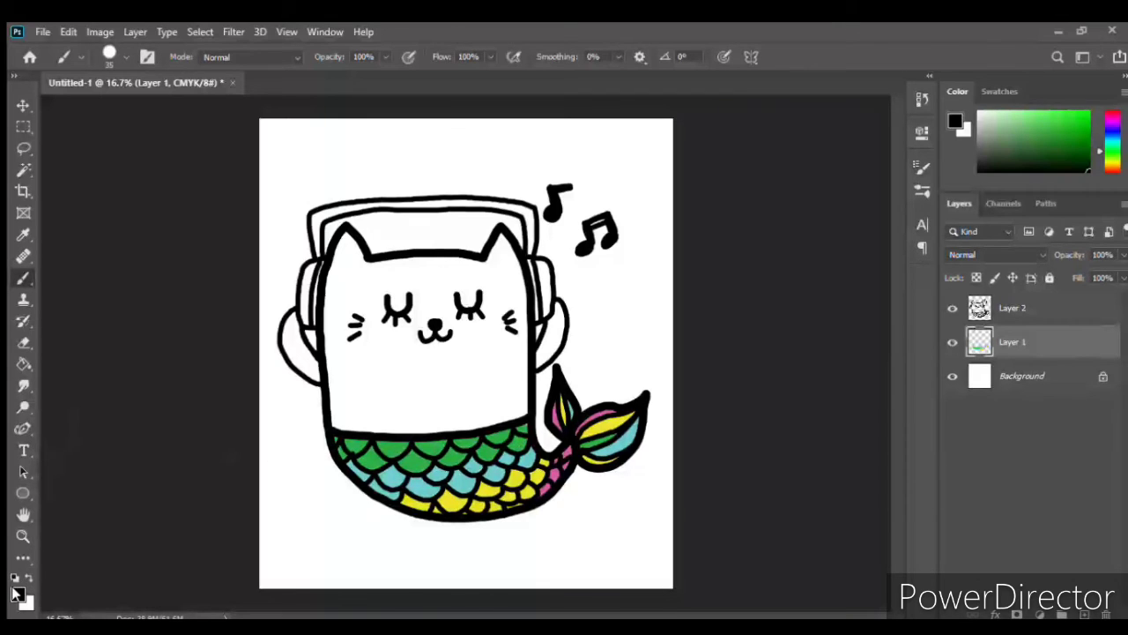
key("i")
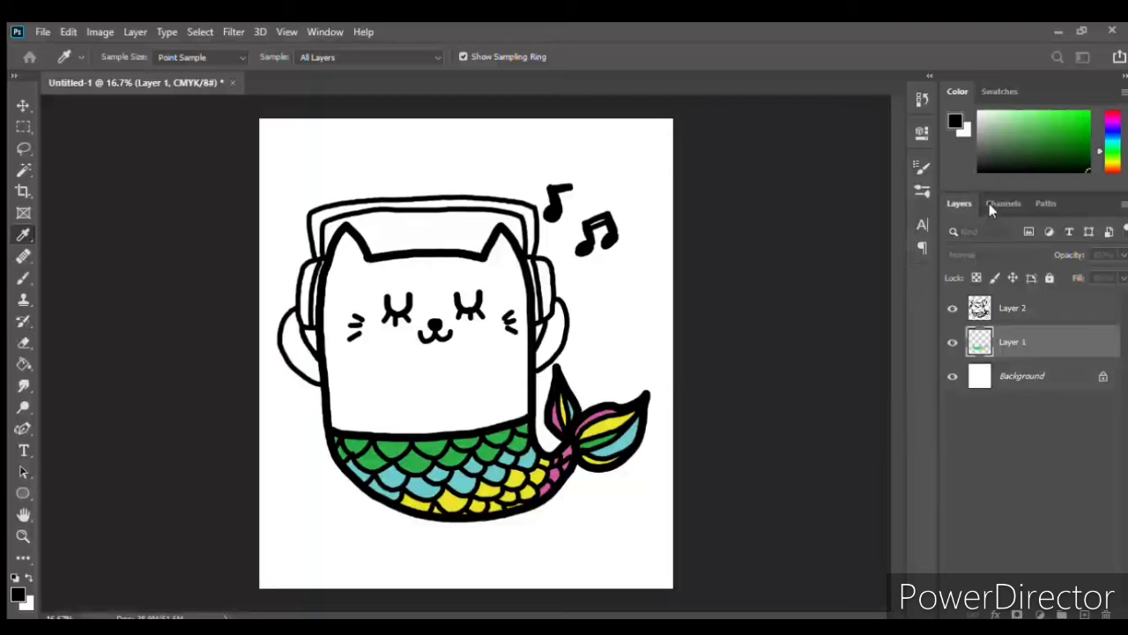
key("b")
left_click(1060, 130)
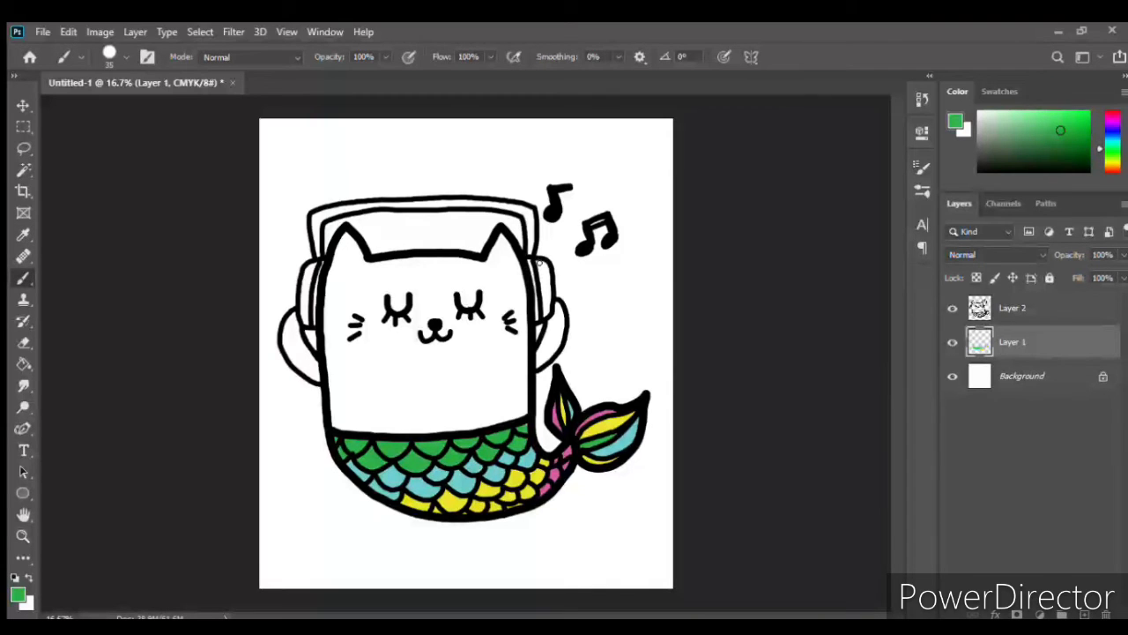
Paint both headphone ear cups and the whole headband in the medium green on Layer 1
left_click_drag(541, 264, 544, 265)
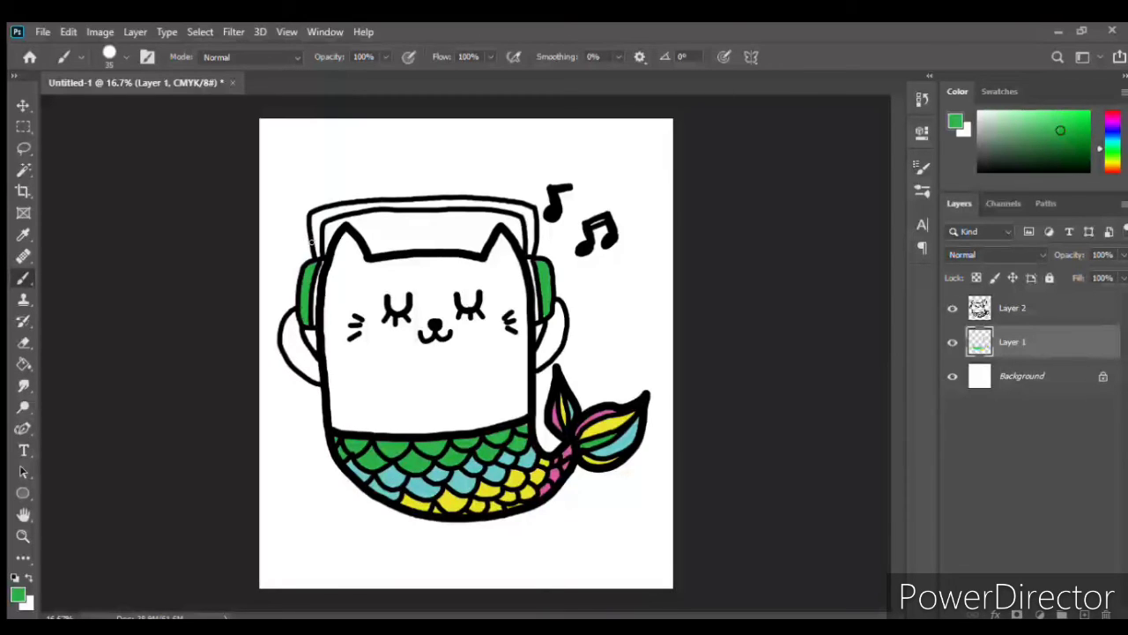
left_click_drag(315, 251, 309, 220)
key("ctrl+plus")
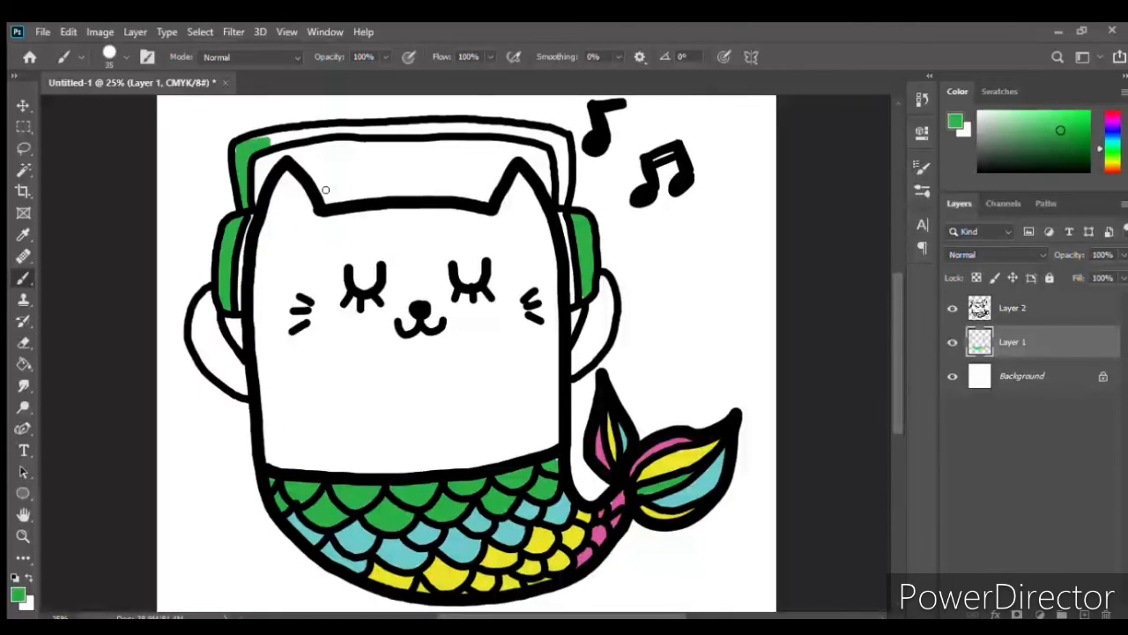
left_click_drag(330, 193, 332, 253)
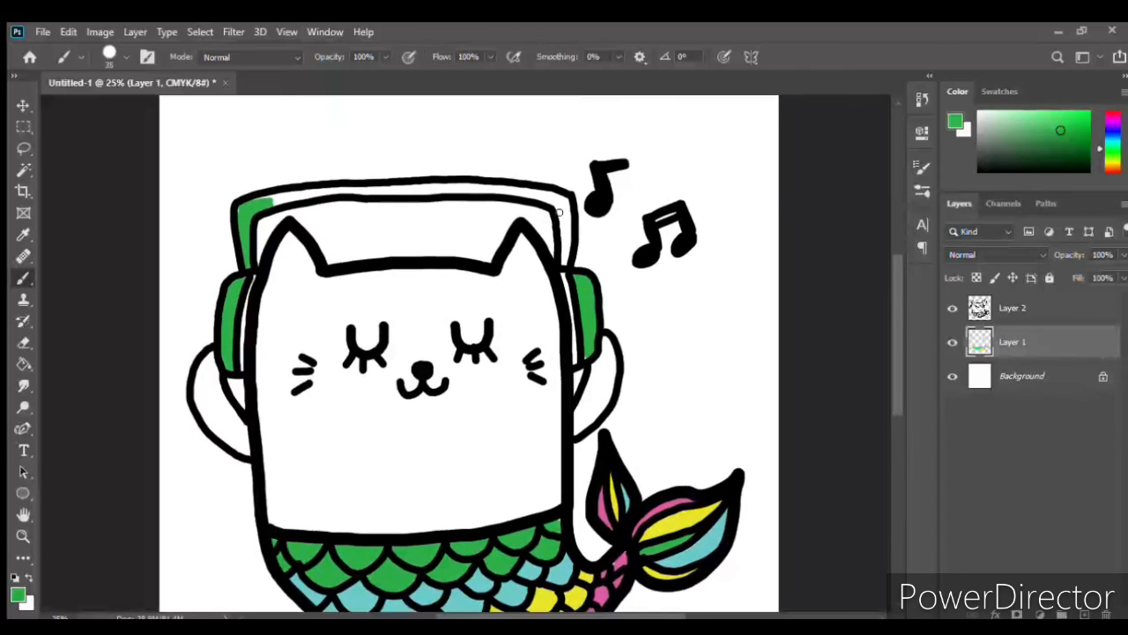
mouse_move(566, 221)
left_mouse_down()
mouse_move(562, 261)
mouse_move(559, 199)
left_mouse_up()
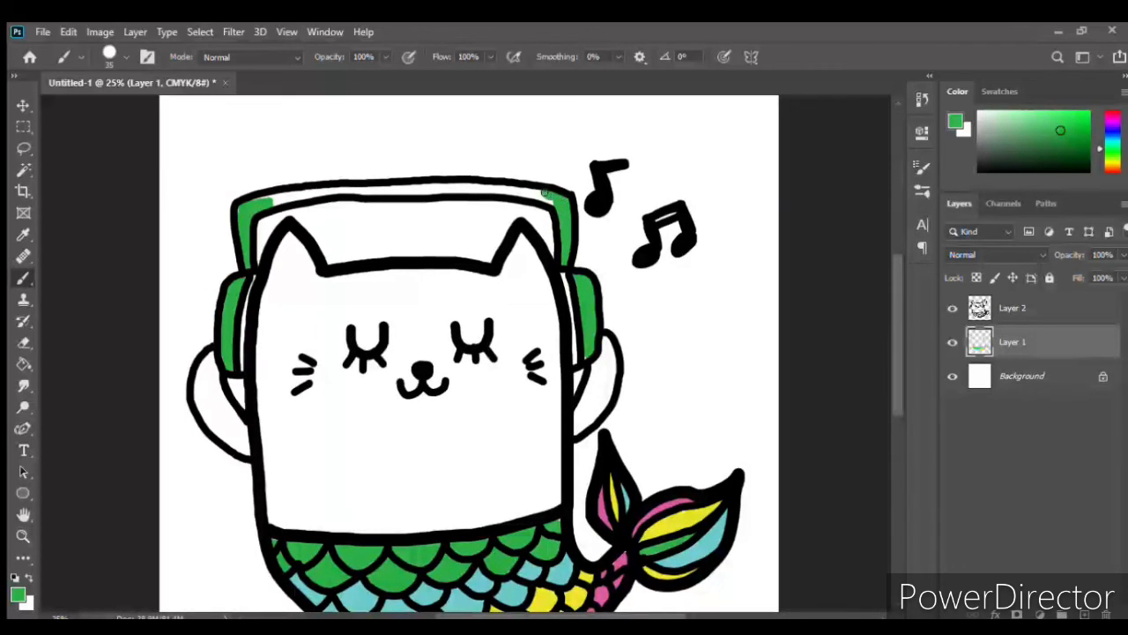
mouse_move(523, 190)
left_mouse_down()
mouse_move(369, 184)
mouse_move(393, 183)
mouse_move(255, 201)
mouse_move(289, 196)
left_mouse_up()
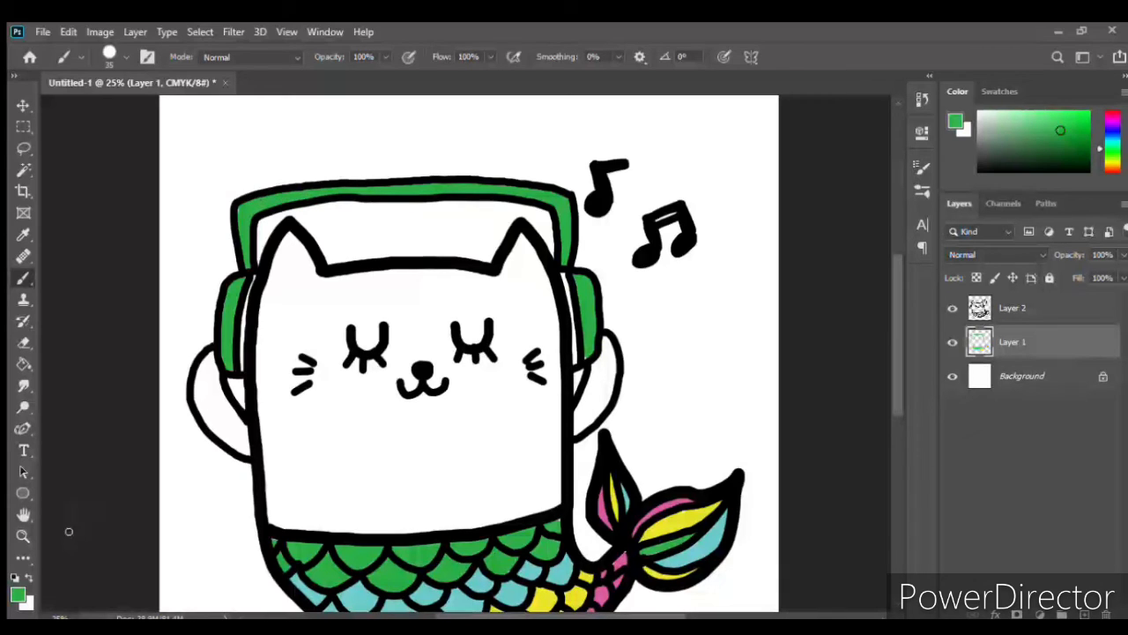
Choose a pinkish-red foreground colour and paint both inner ears plus a small oval blush on each cheek
key("i")
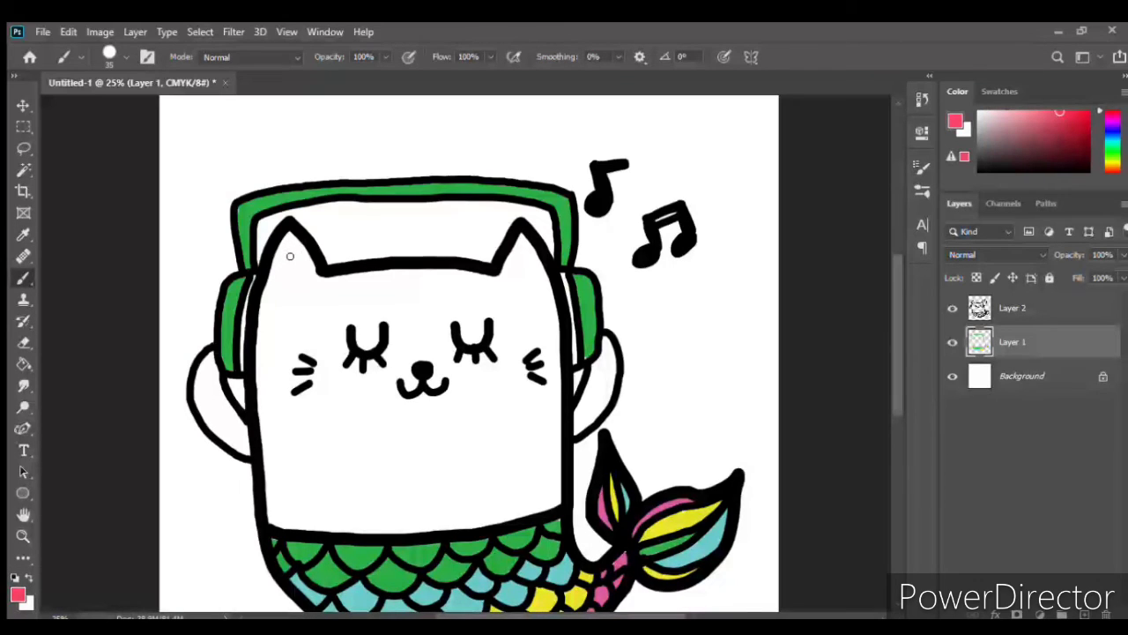
mouse_move(290, 249)
left_mouse_down()
mouse_move(299, 268)
mouse_move(284, 270)
left_mouse_up()
mouse_move(521, 249)
left_mouse_down()
mouse_move(525, 264)
mouse_move(515, 257)
left_mouse_up()
left_click_drag(494, 371, 489, 373)
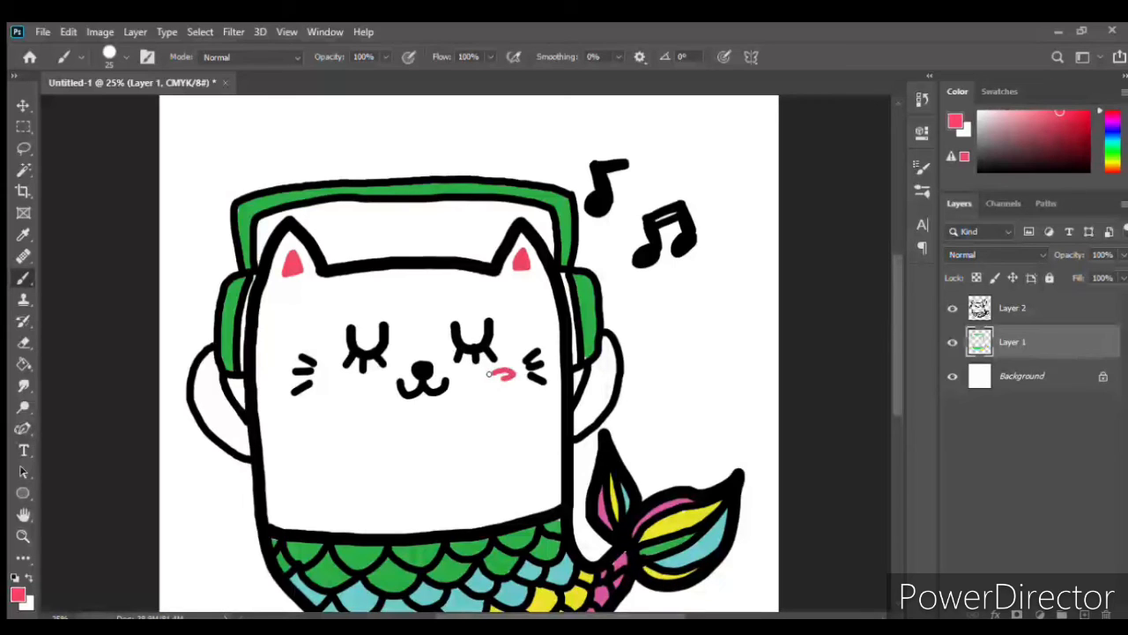
left_click_drag(339, 376, 334, 380)
key("ctrl+minus")
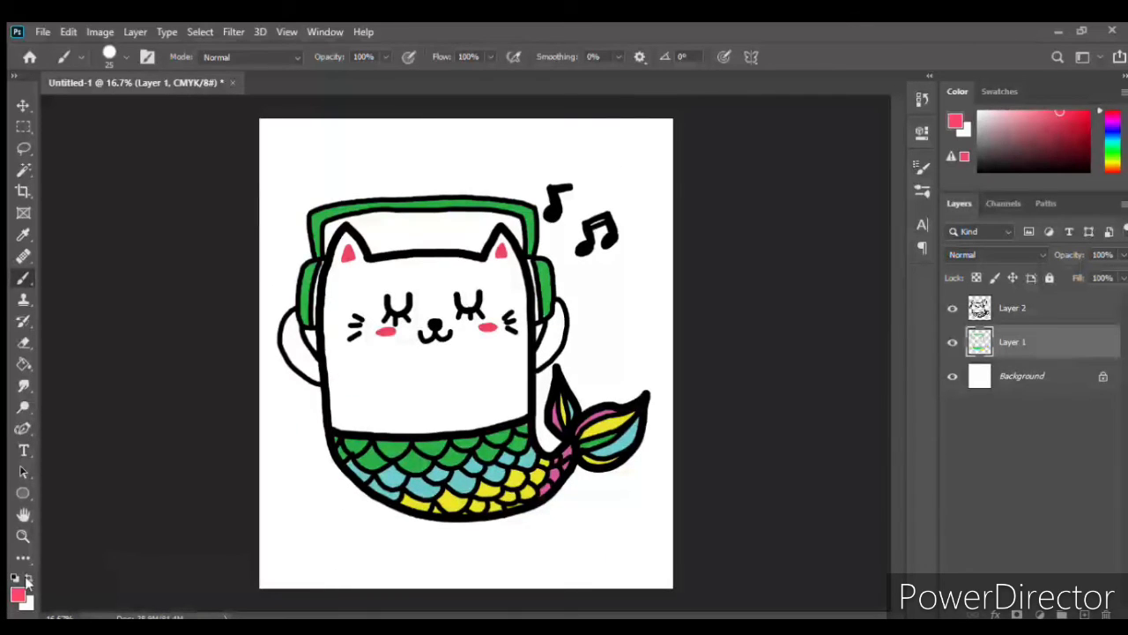
Choose a light grey foreground colour and set the brush size to 80
key("i")
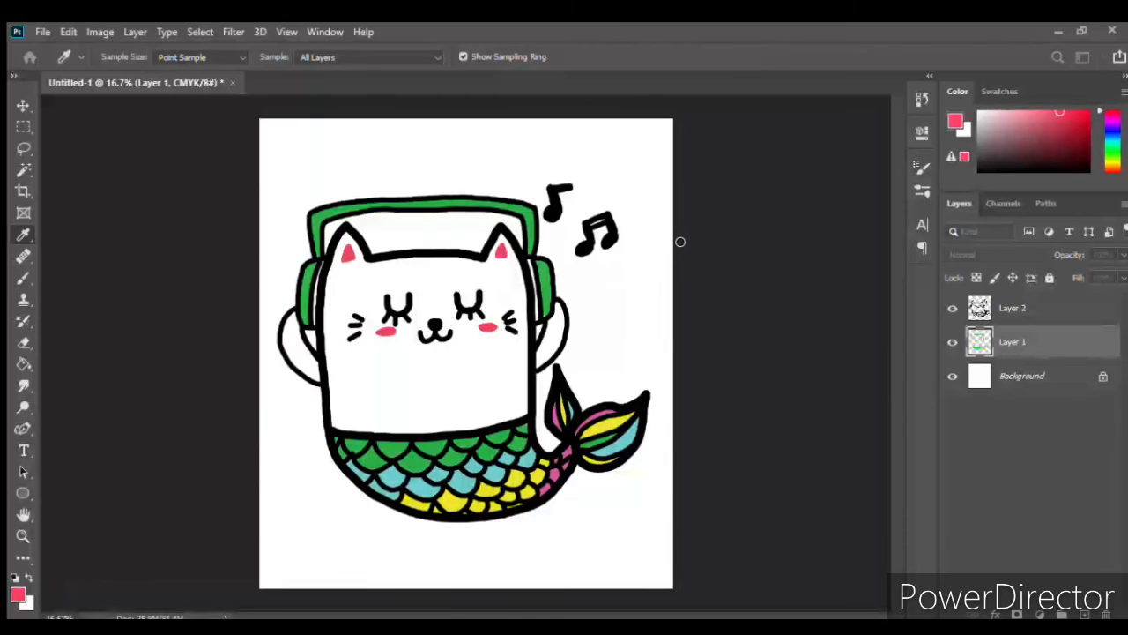
key("b")
left_click(978, 125)
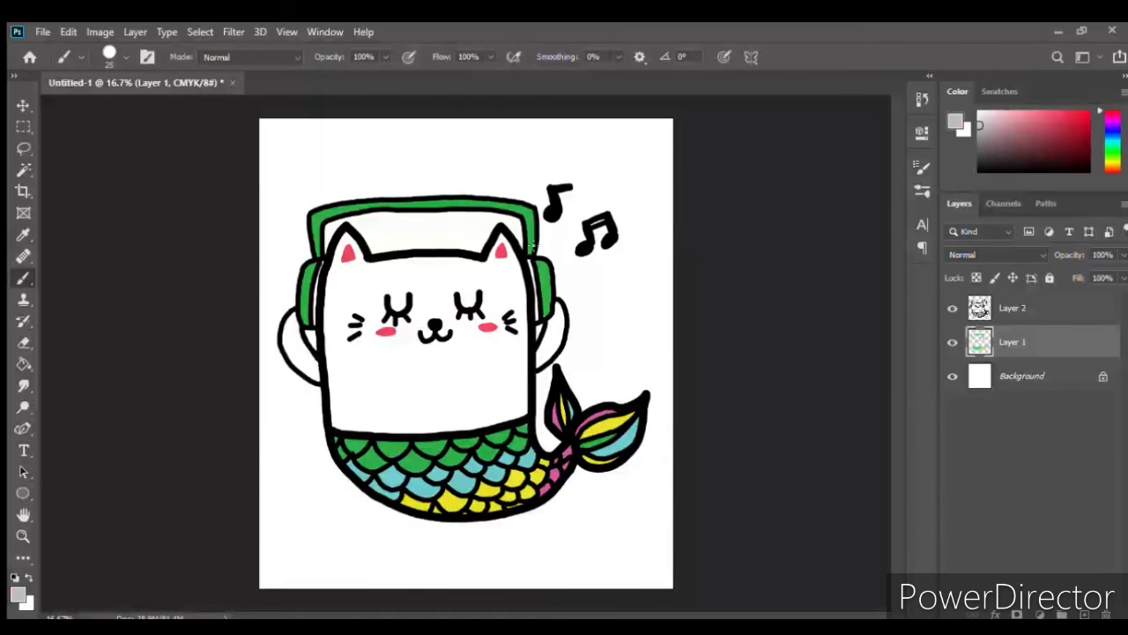
key("bracketleft")
left_click_drag(556, 303, 545, 352)
key("ctrl+plus")
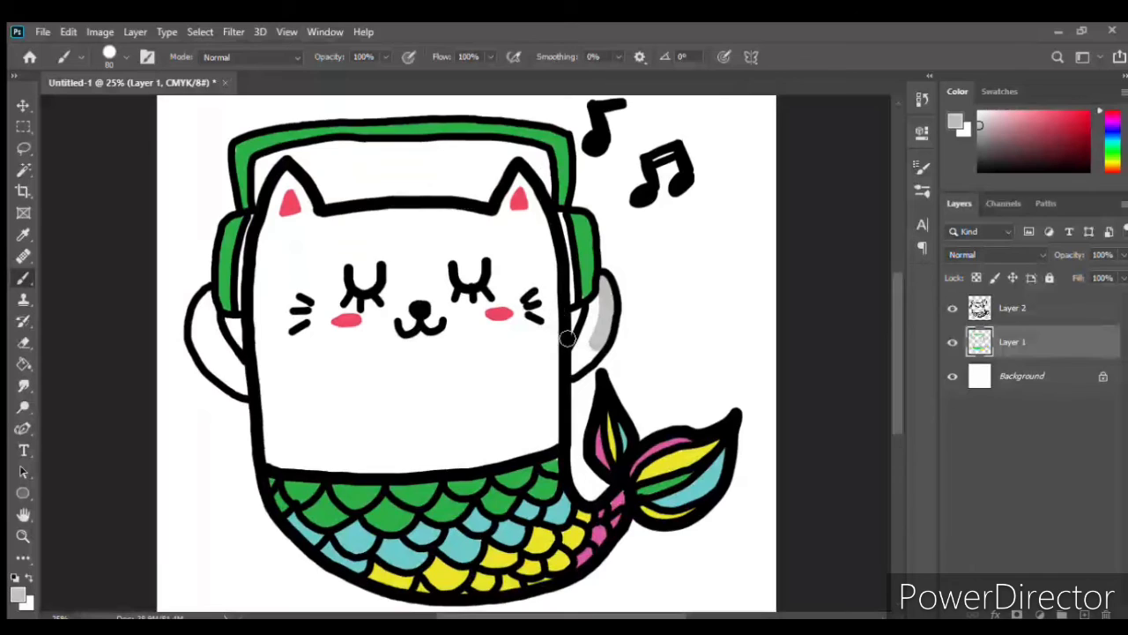
mouse_move(598, 359)
left_mouse_down()
mouse_move(597, 339)
mouse_move(578, 374)
mouse_move(607, 335)
mouse_move(607, 303)
mouse_move(591, 342)
mouse_move(599, 358)
left_mouse_up()
key("ctrl+z")
key("ctrl+z")
key("ctrl+z")
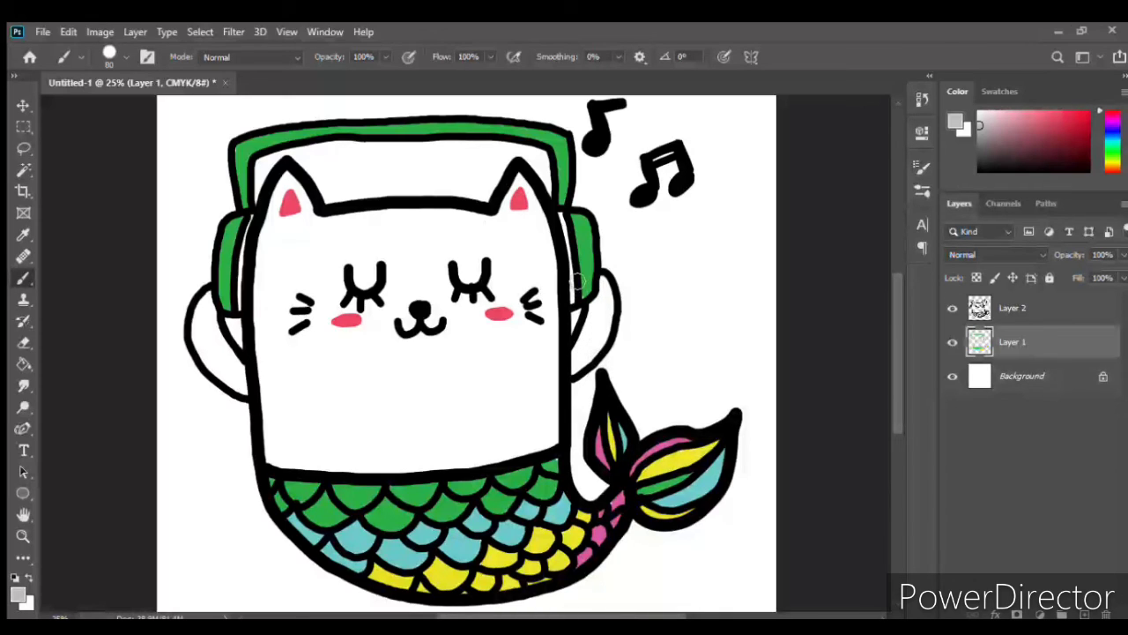
Paint light grey shading inside both arms, on the ears, and along the left, lower and upper edges of the cat's white body
mouse_move(606, 280)
left_mouse_down()
mouse_move(611, 304)
mouse_move(583, 370)
left_mouse_up()
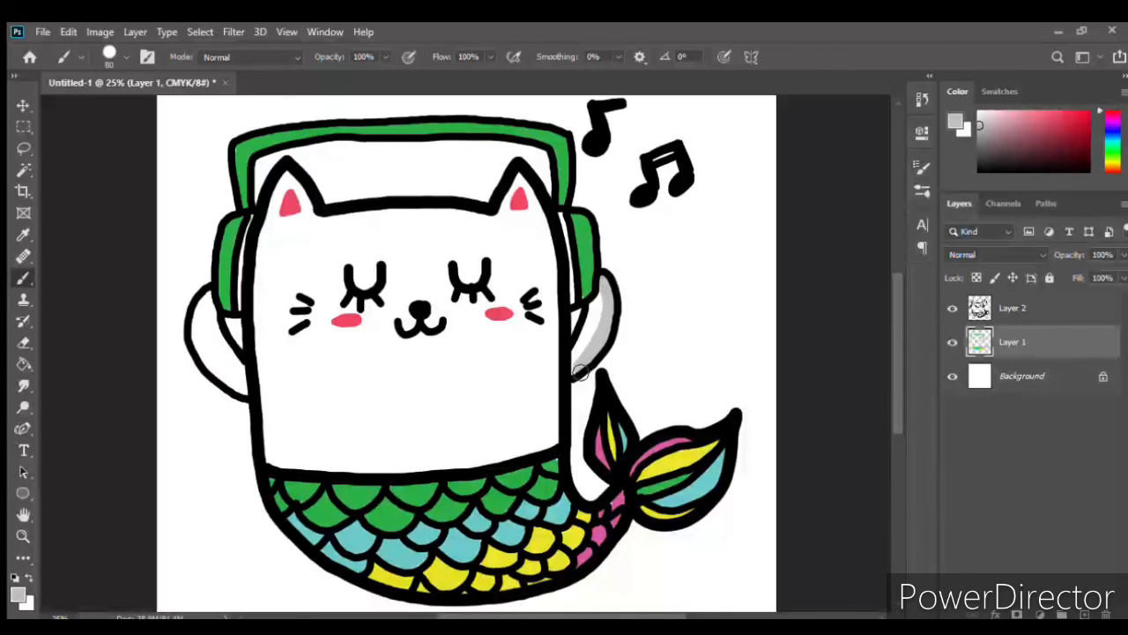
left_click_drag(210, 305, 248, 372)
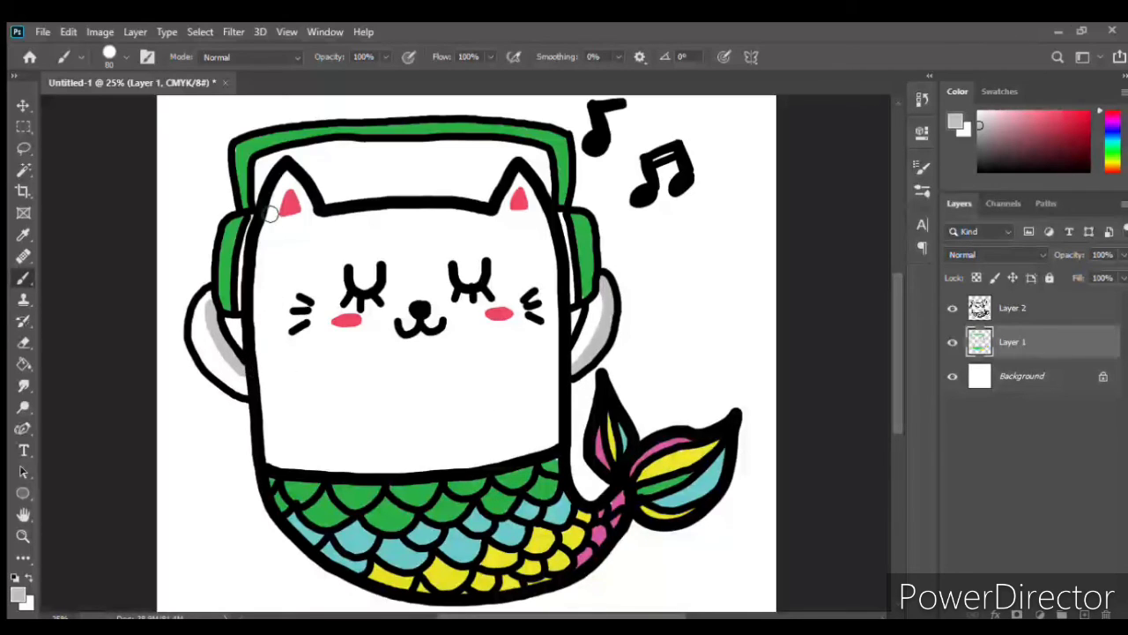
mouse_move(283, 186)
left_mouse_down()
mouse_move(289, 177)
mouse_move(264, 293)
mouse_move(276, 464)
left_mouse_up()
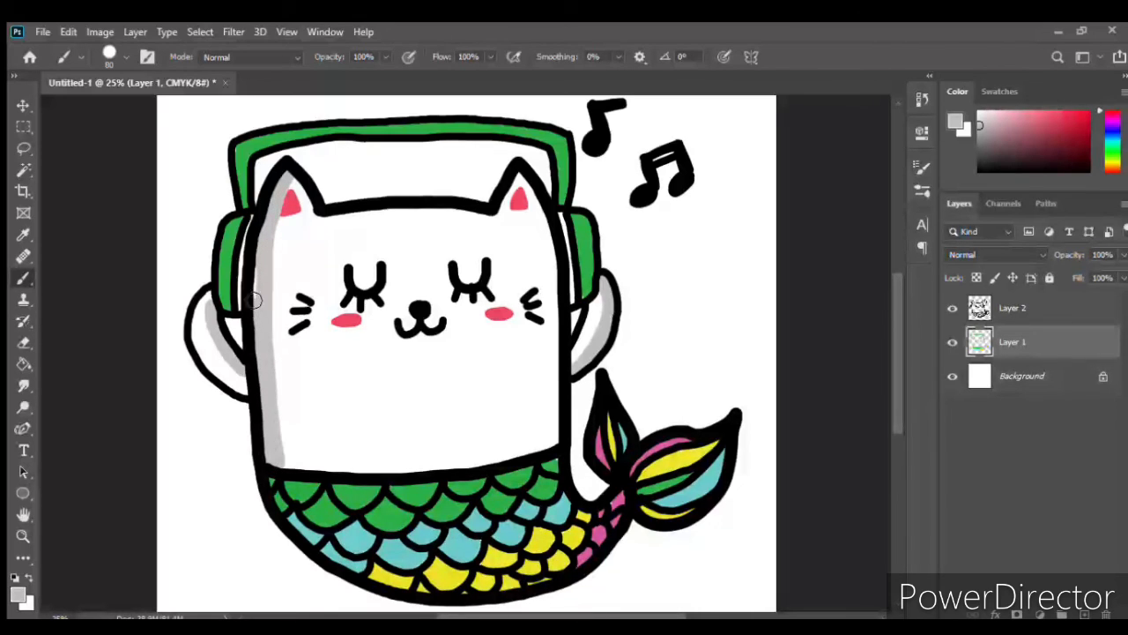
mouse_move(551, 441)
left_mouse_down()
mouse_move(389, 470)
mouse_move(271, 457)
left_mouse_up()
mouse_move(519, 177)
left_mouse_down()
mouse_move(504, 209)
mouse_move(520, 179)
left_mouse_up()
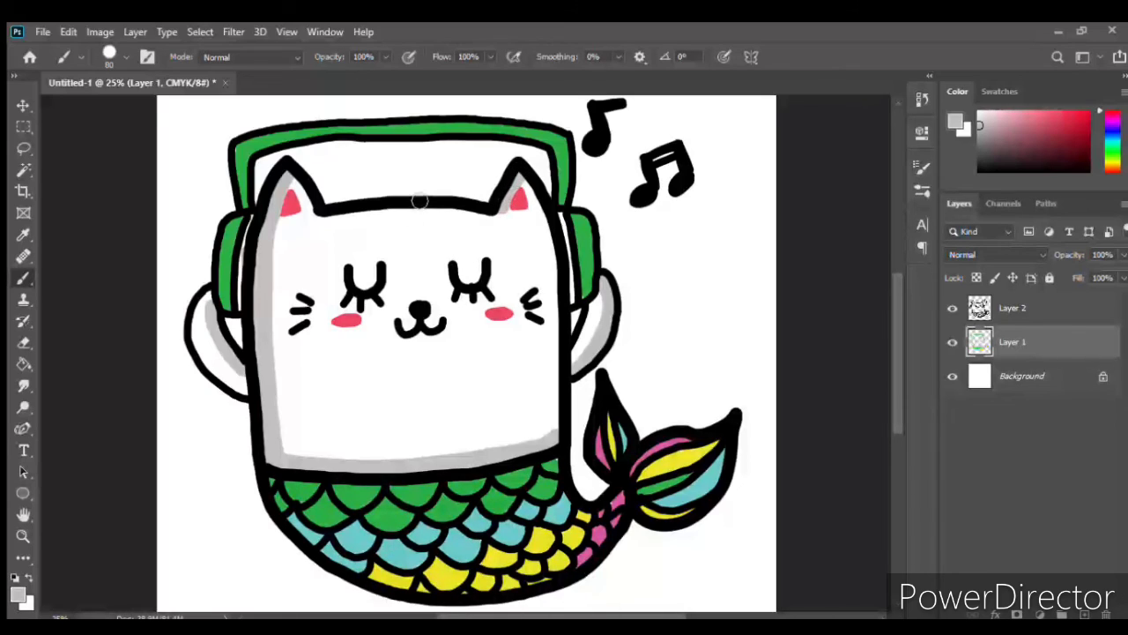
left_click_drag(499, 217, 319, 222)
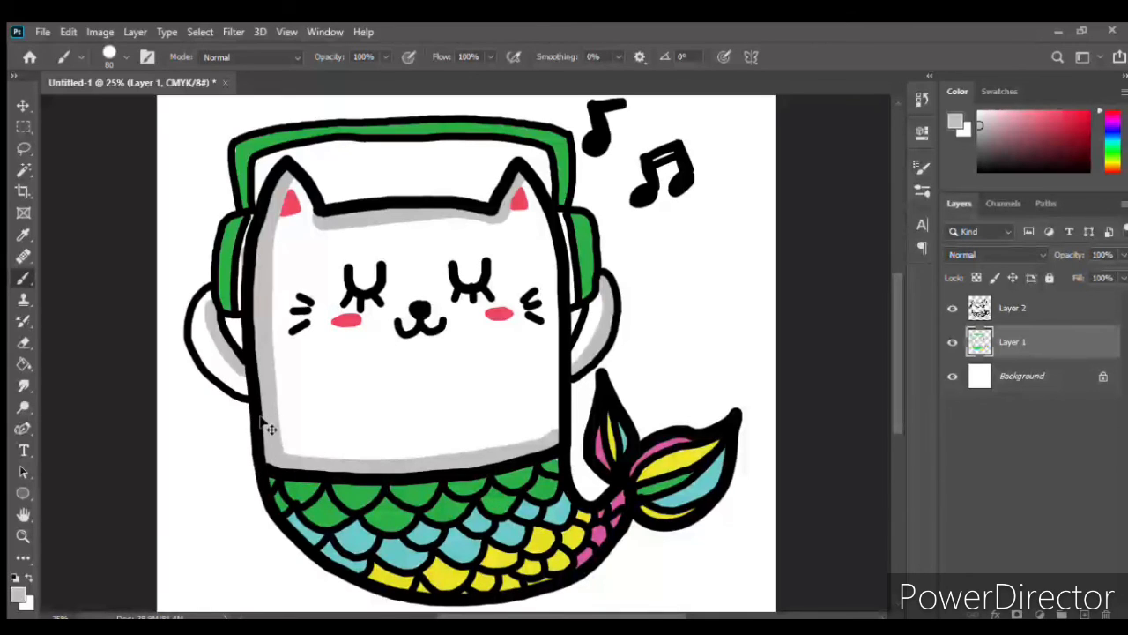
key("ctrl+minus")
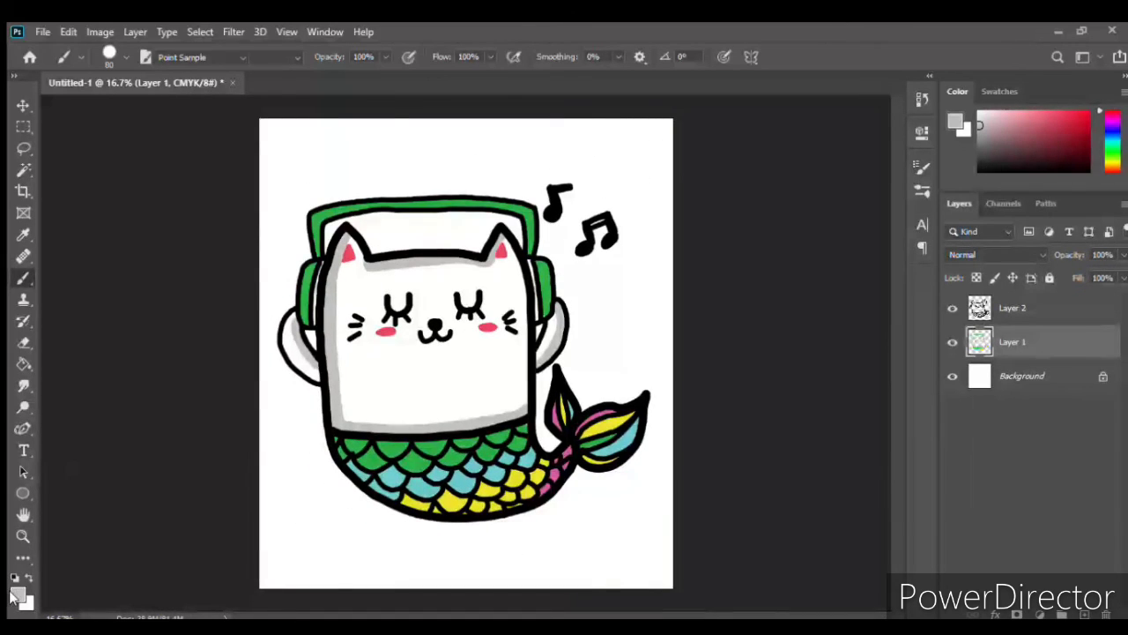
Sample the yellow from the scales, reduce the brush to size 60 and paint the inner cushions of both ear cups
left_click(446, 499, "alt")
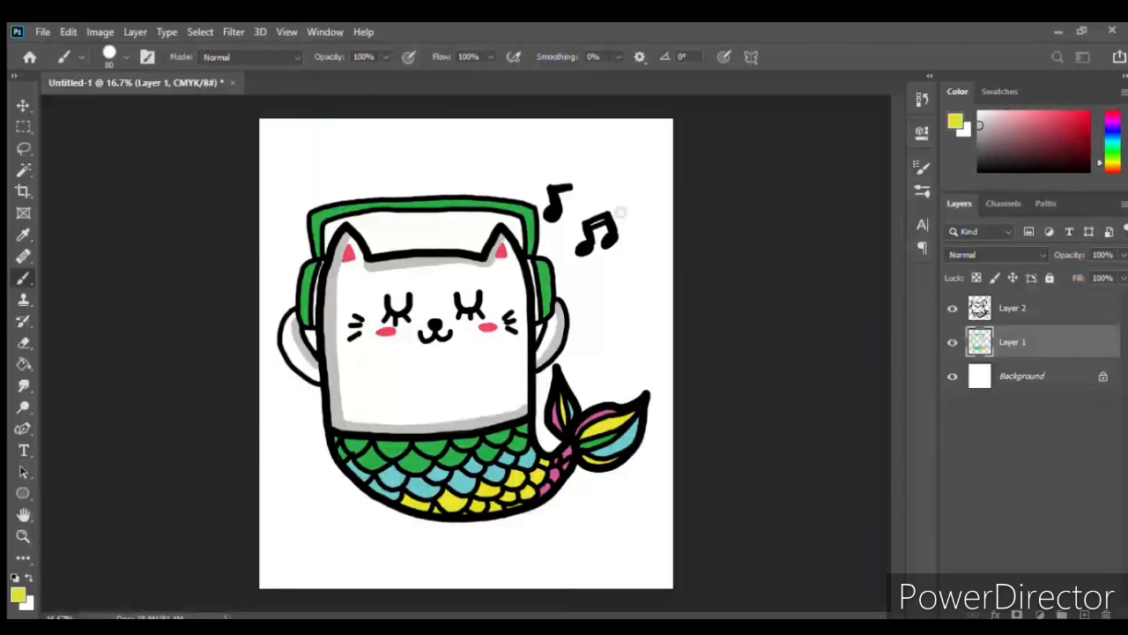
key("bracketleft")
key("bracketleft")
left_click_drag(319, 261, 315, 317)
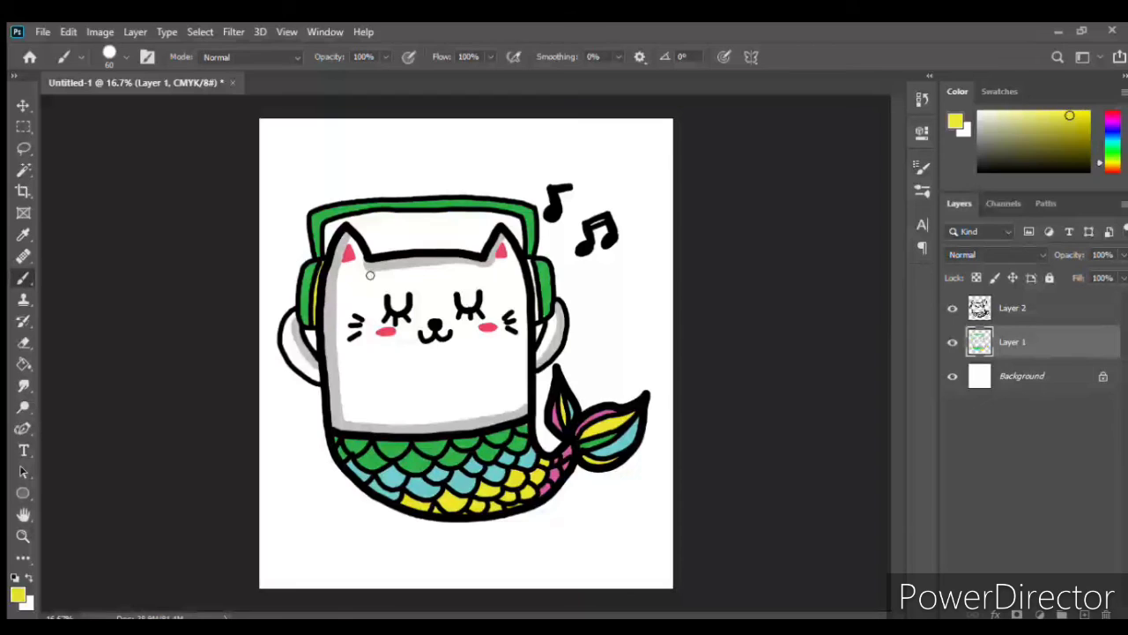
left_click_drag(528, 265, 534, 315)
Switch the foreground to white and paint highlights with a size 45 brush on both ear cups and the headband's corners
left_click(28, 578)
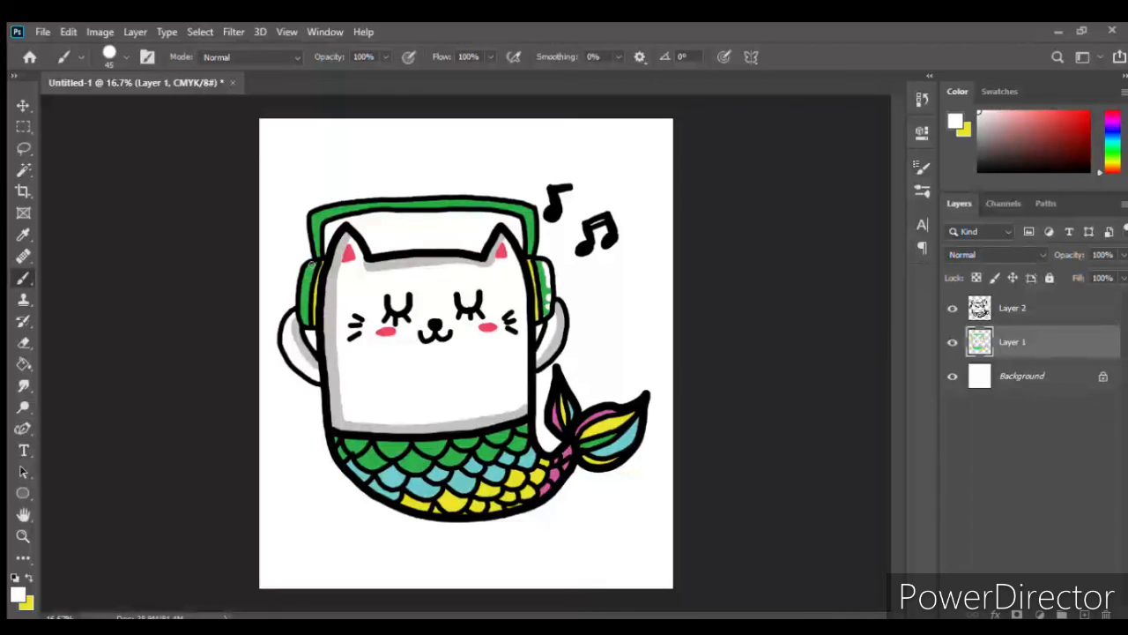
left_click_drag(312, 265, 309, 275)
left_click_drag(531, 209, 530, 226)
mouse_move(333, 206)
left_mouse_down()
mouse_move(313, 213)
mouse_move(312, 235)
left_mouse_up()
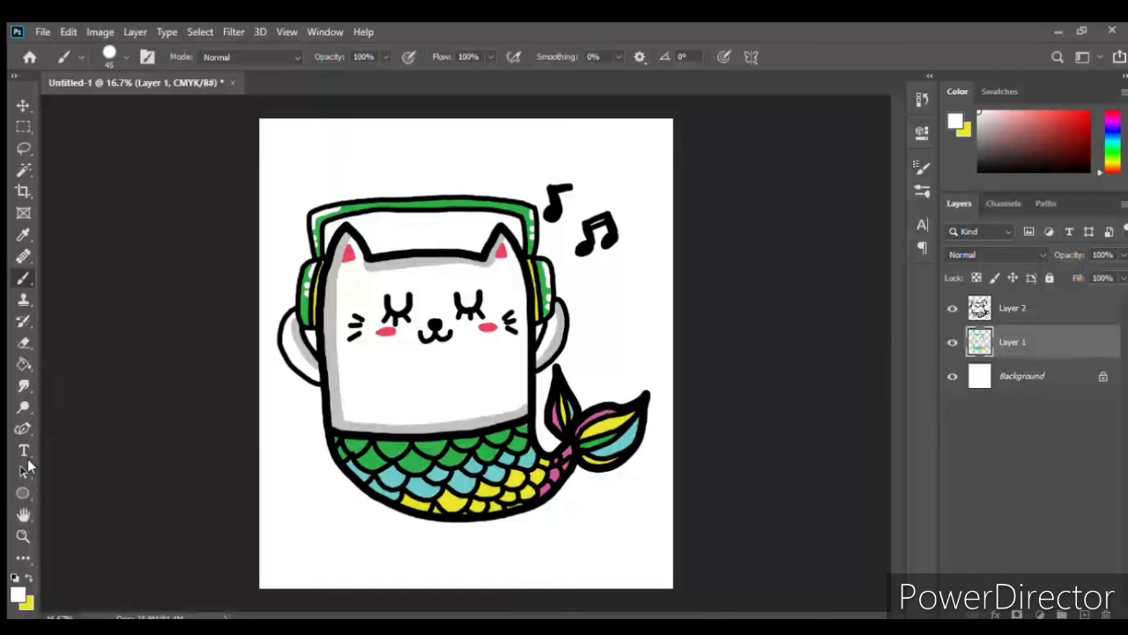
Choose black as the foreground colour and handwrite the signature "pop'20" below the tail fins
key("i")
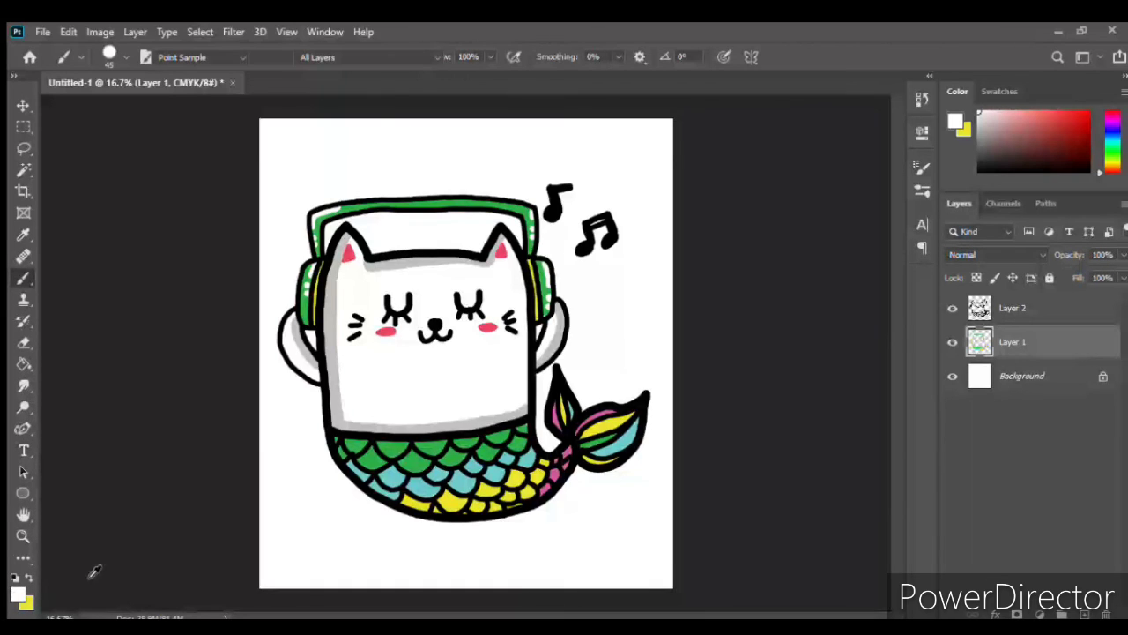
key("b")
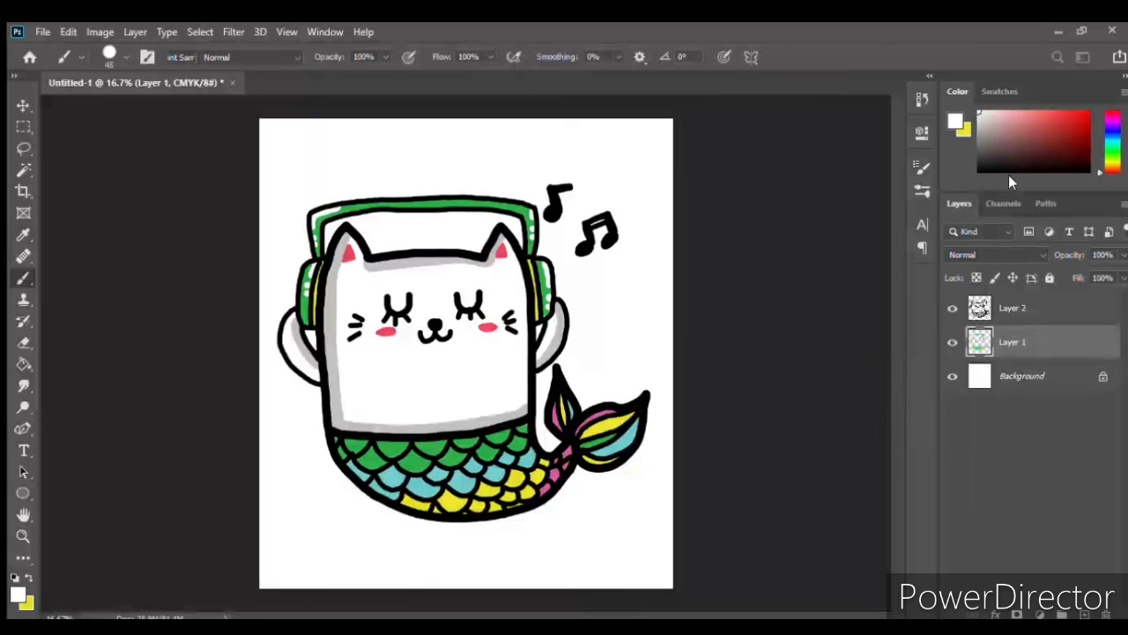
left_click(1008, 173)
mouse_move(558, 512)
left_mouse_down()
mouse_move(595, 518)
mouse_move(600, 496)
mouse_move(624, 517)
mouse_move(634, 496)
left_mouse_up()
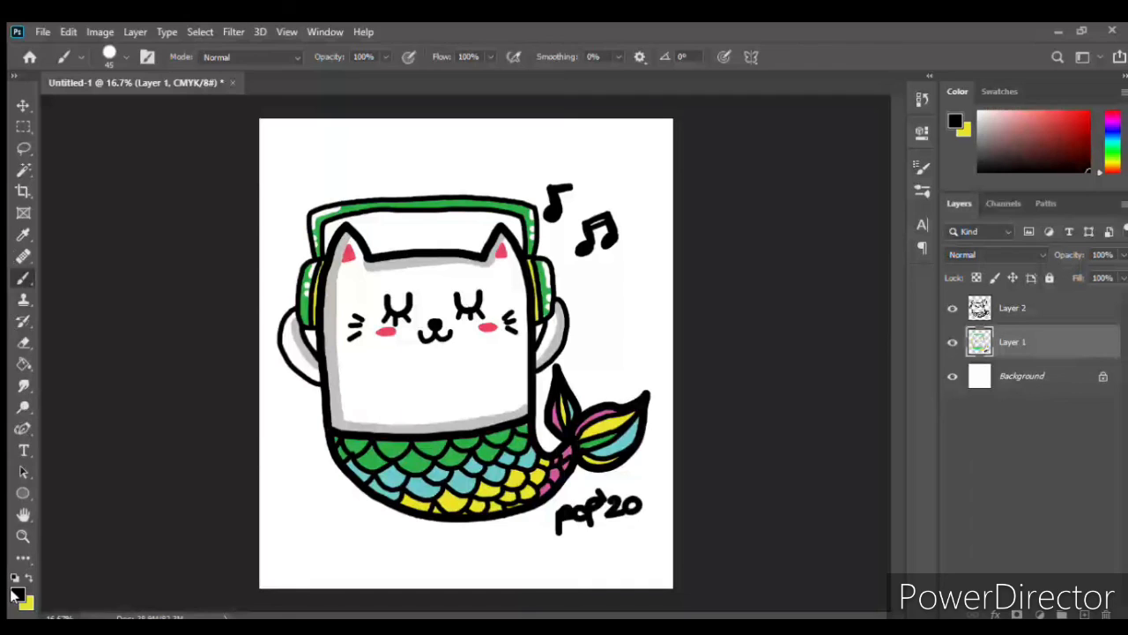
Choose a light grey foreground colour and paint a flat, filled oval shadow on the ground beneath the tail
key("i")
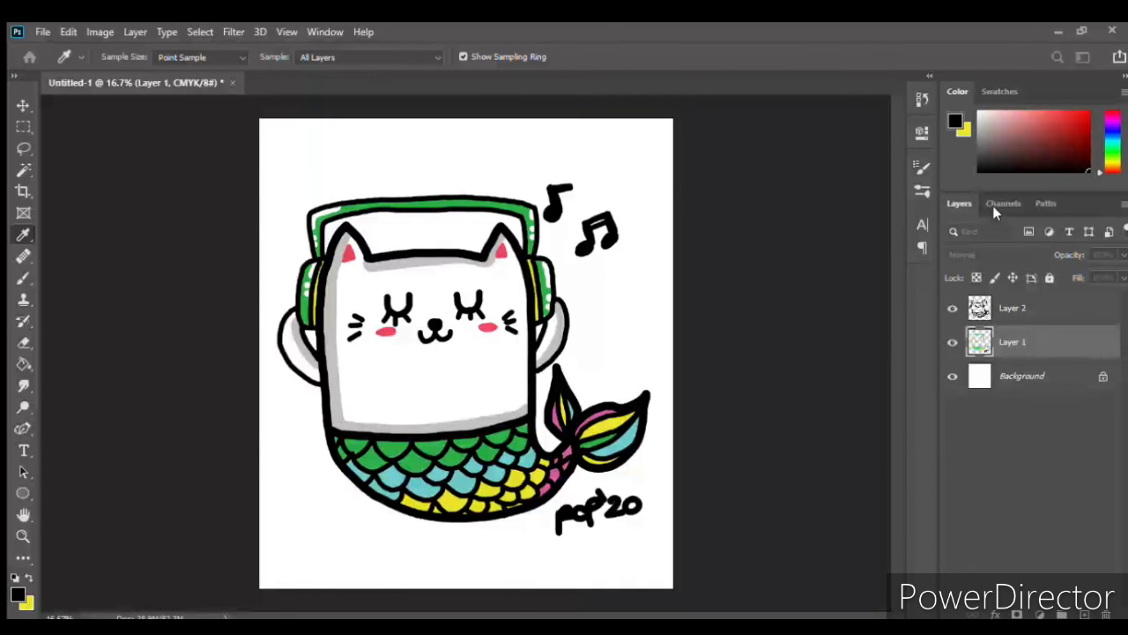
key("b")
left_click(979, 125)
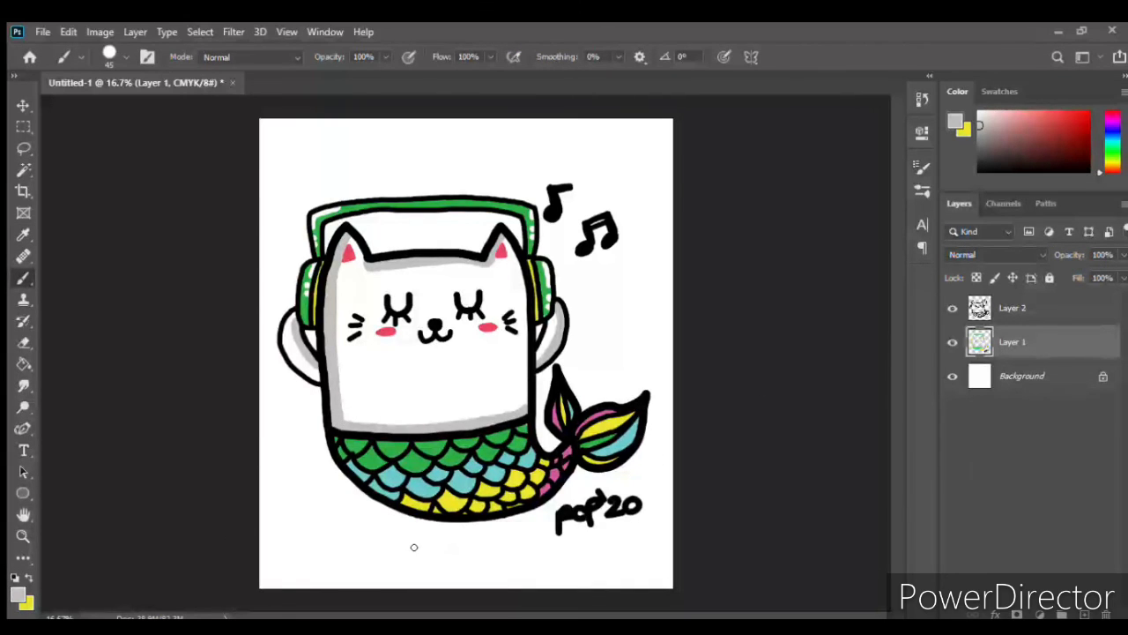
mouse_move(413, 546)
left_mouse_down()
mouse_move(486, 548)
mouse_move(479, 564)
mouse_move(412, 565)
mouse_move(401, 553)
mouse_move(488, 552)
mouse_move(445, 564)
mouse_move(410, 551)
mouse_move(491, 553)
mouse_move(421, 550)
left_mouse_up()
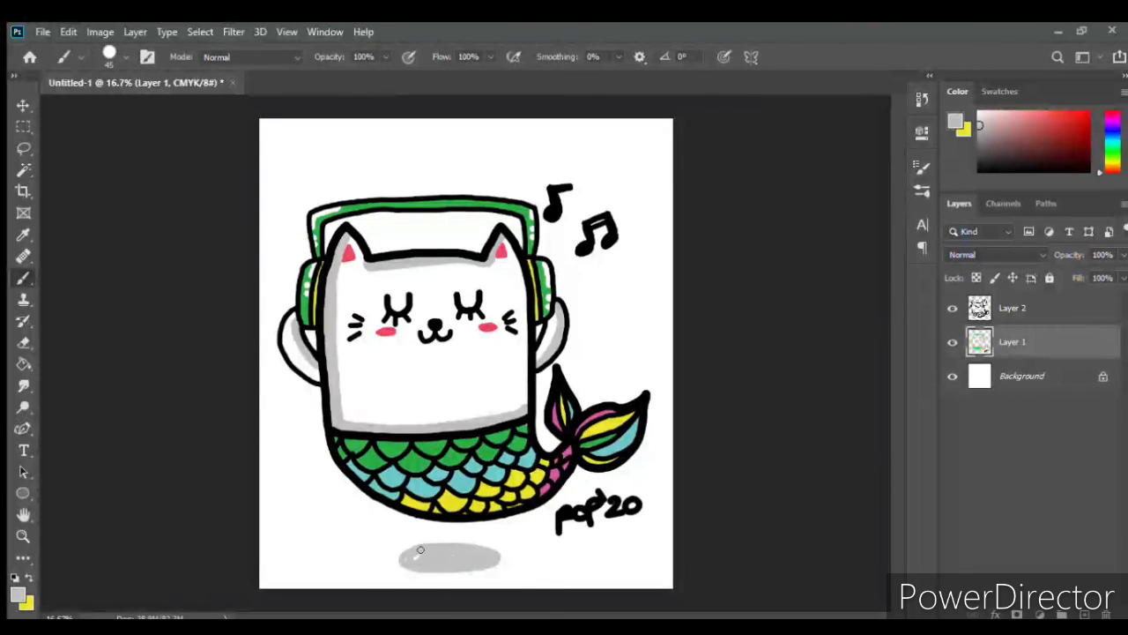